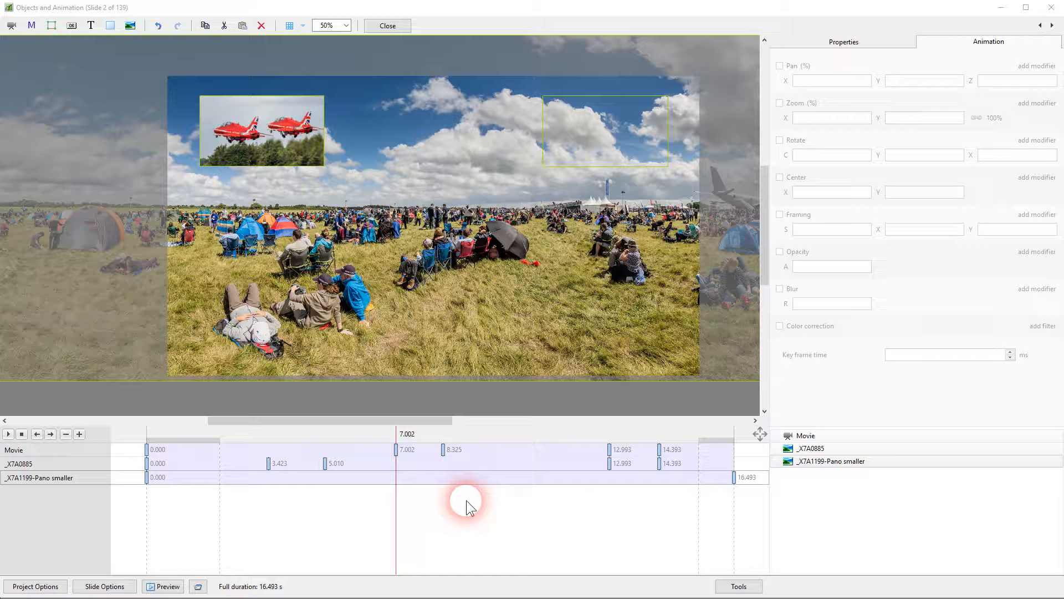
Add a text object reading "Clone" to the slide and name the object Clone
click(616, 395)
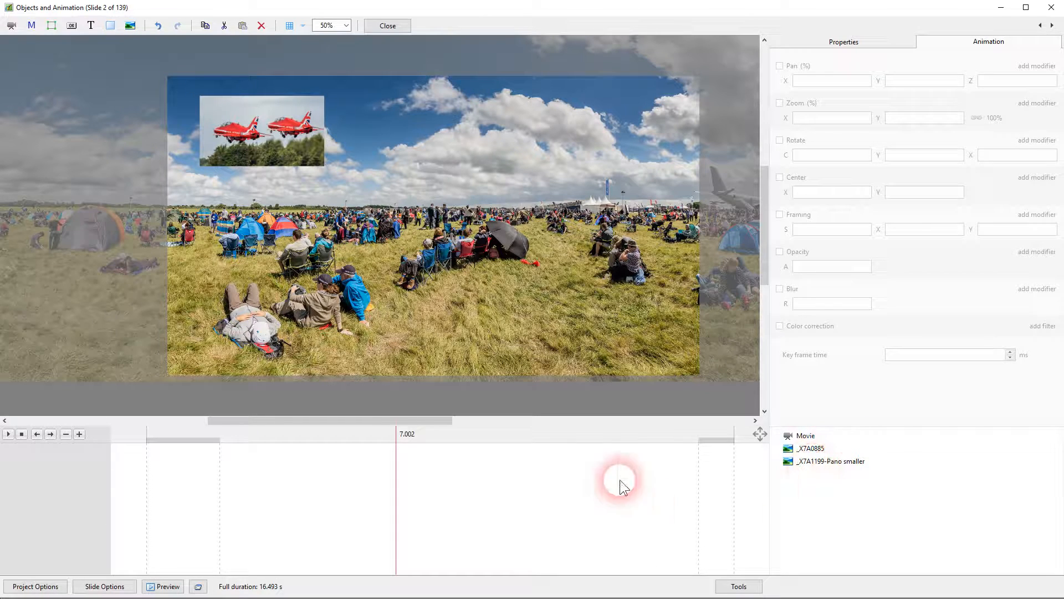
click(91, 26)
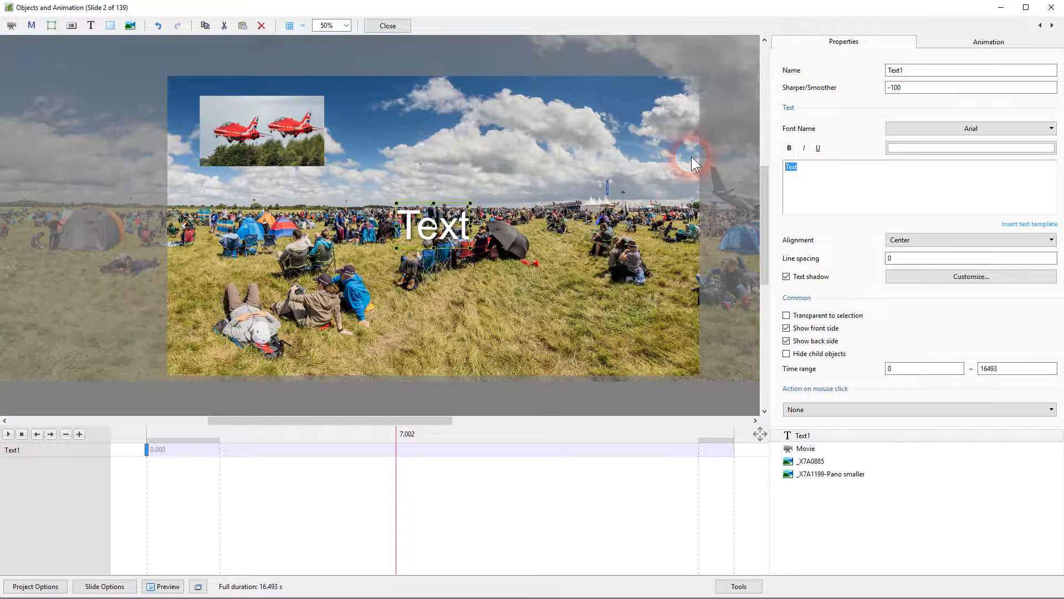
text(Clone)
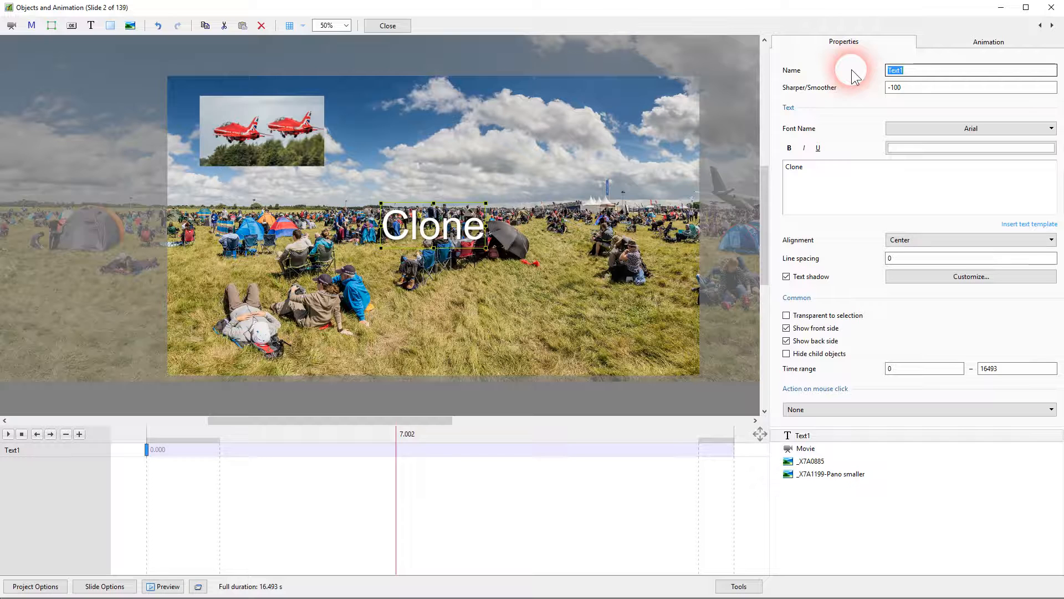
text(Clone)
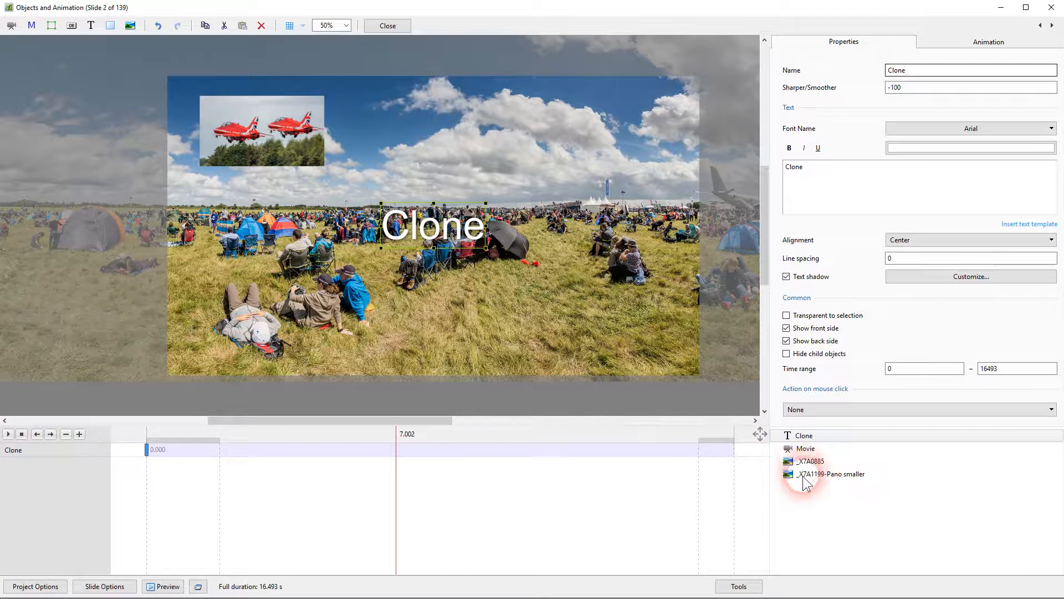
Select all objects on the slide and go to the text's key frame at 0.000
shift+click(800, 437)
shift+click(804, 476)
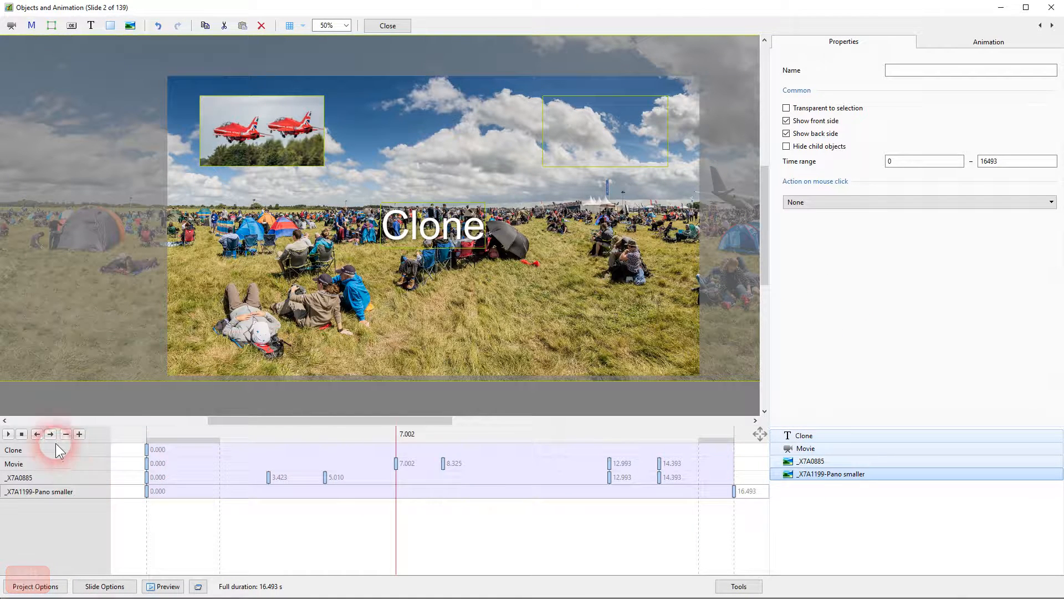
click(148, 449)
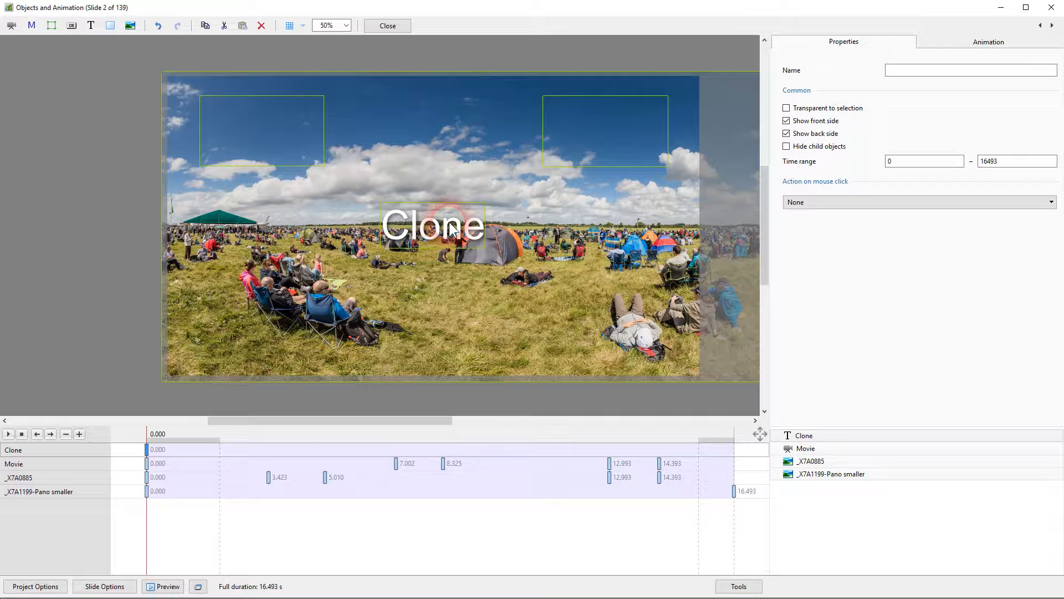
drag(452, 228, 452, 235)
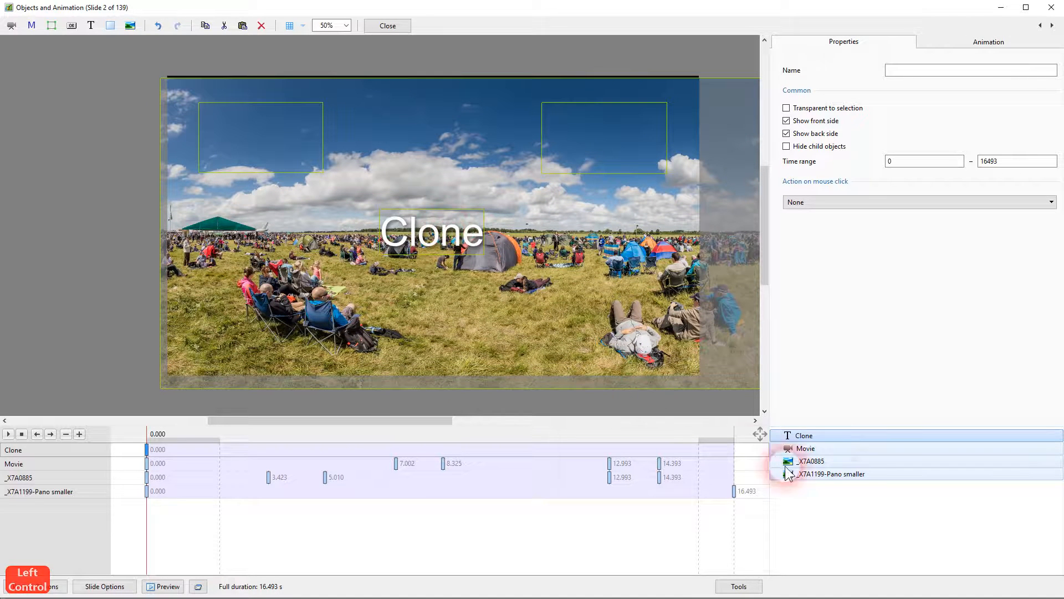
click(796, 436)
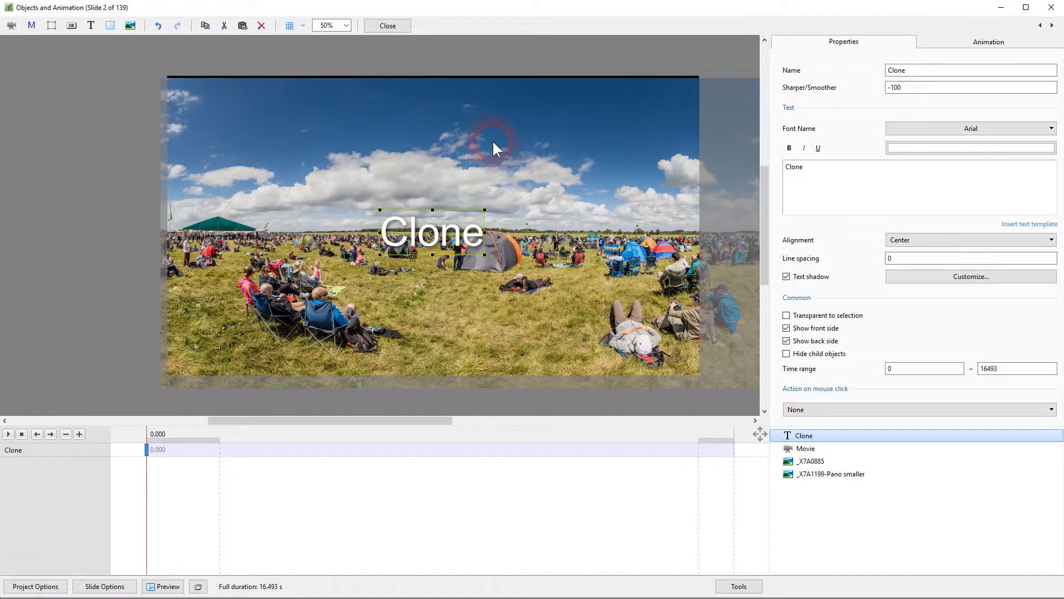
key(ctrl+z)
Move the Clone text down to the lower middle of the slide, about 75.6% vertical pan, and set its opacity to 0
click(422, 229)
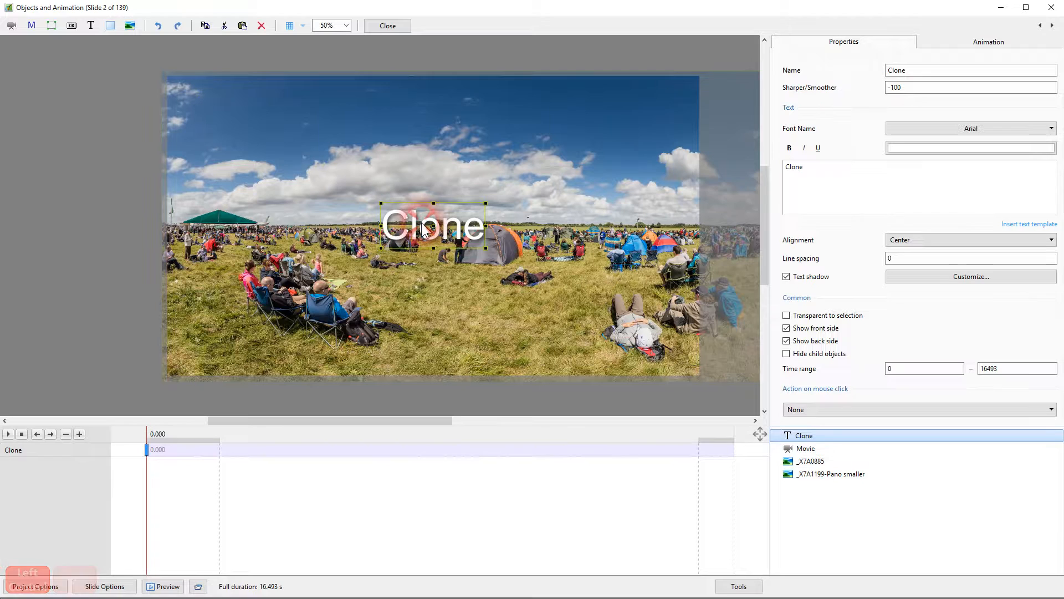
mouse_move(430, 226)
mouse_down()
mouse_move(407, 316)
mouse_move(425, 339)
mouse_up()
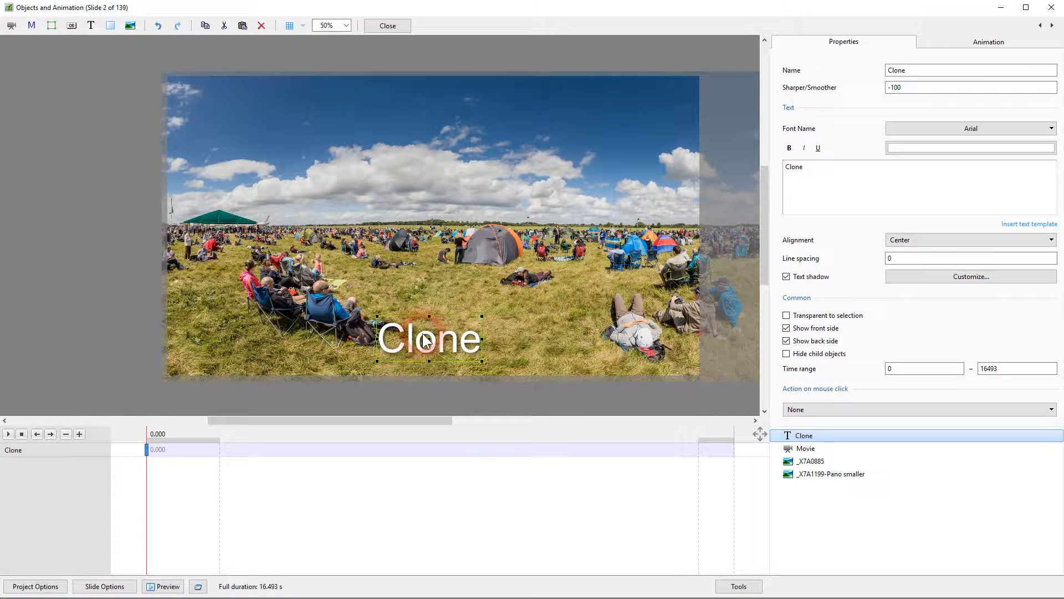
click(915, 71)
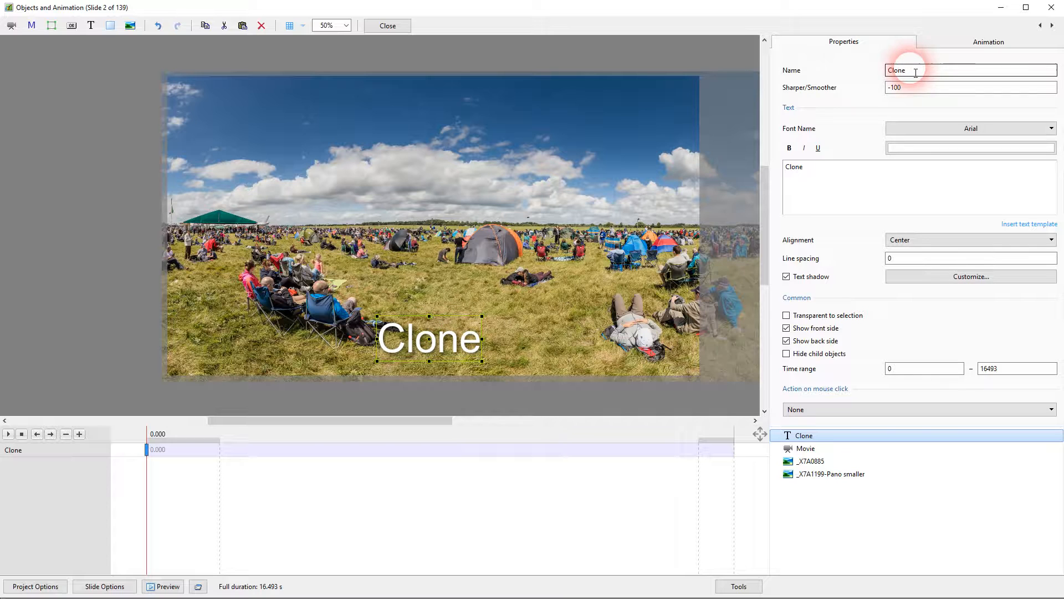
click(966, 47)
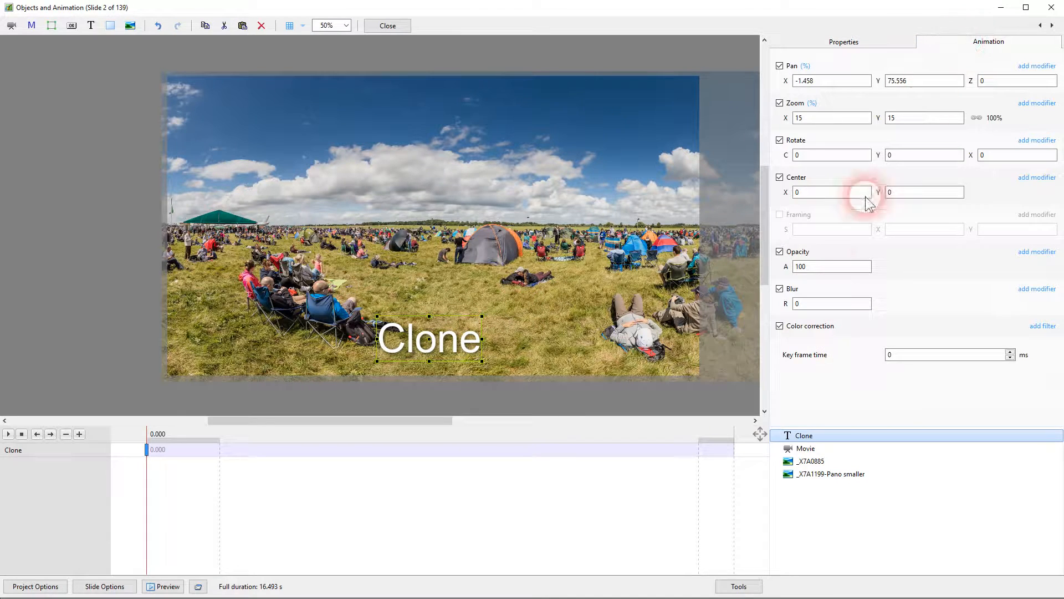
double_click(827, 270)
text(0)
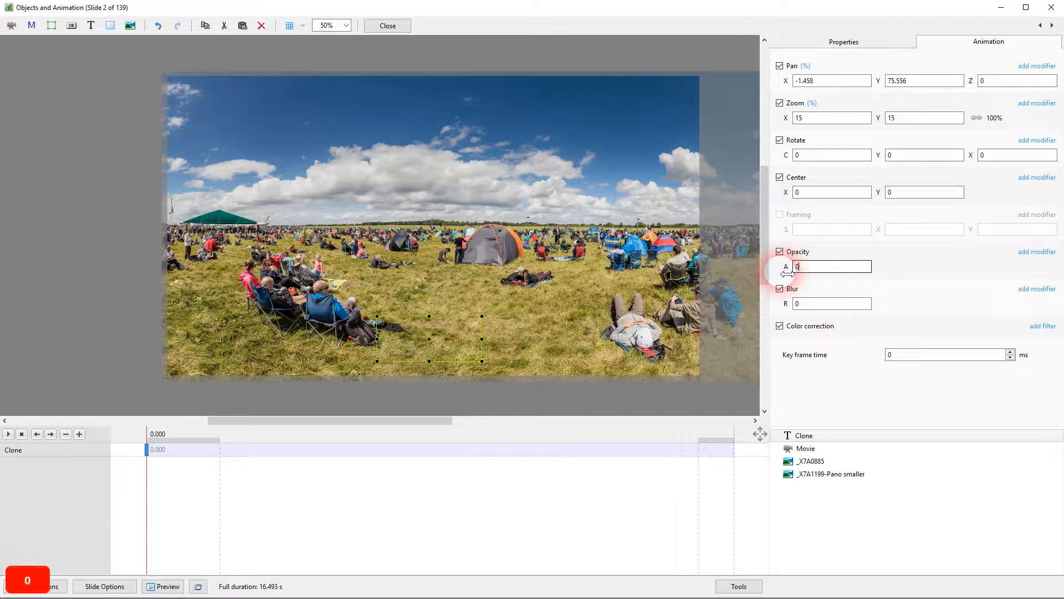
Clone the text's first key frame and move the copy to about 3.237 s
right_click(147, 452)
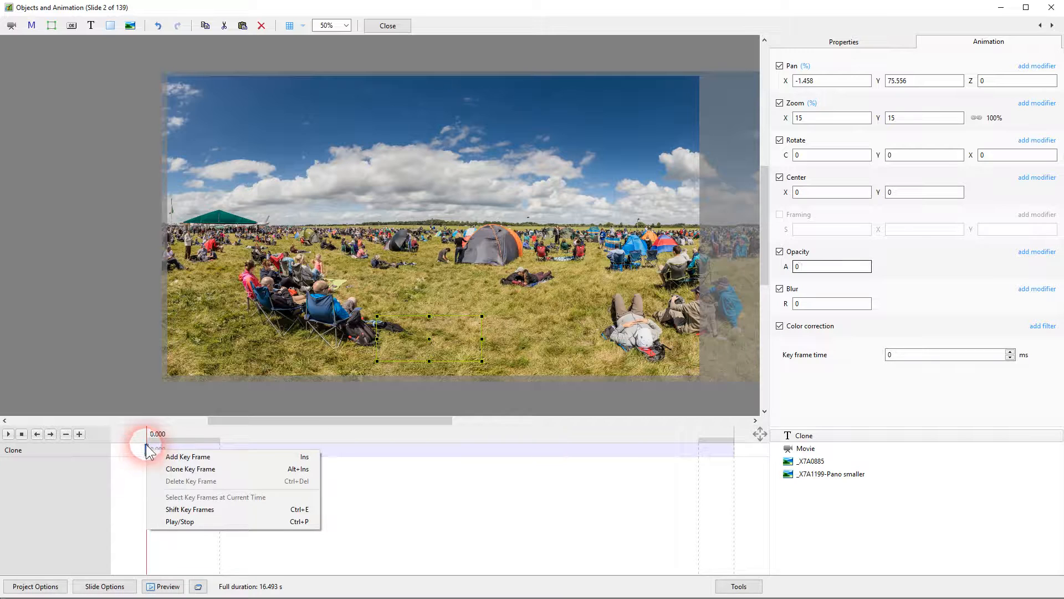
click(189, 469)
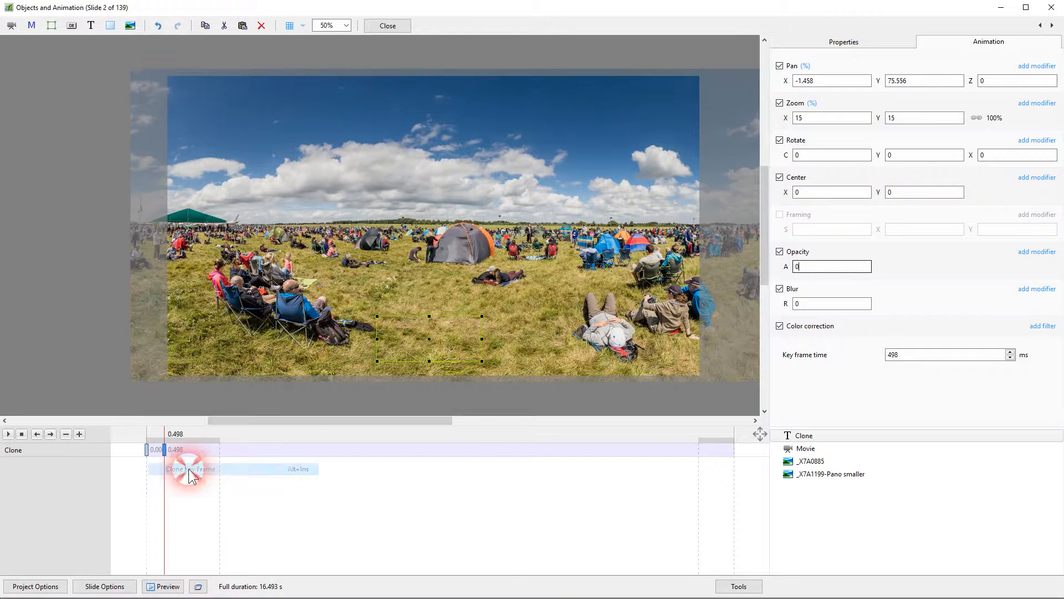
drag(164, 452, 262, 449)
click(860, 250)
click(162, 422)
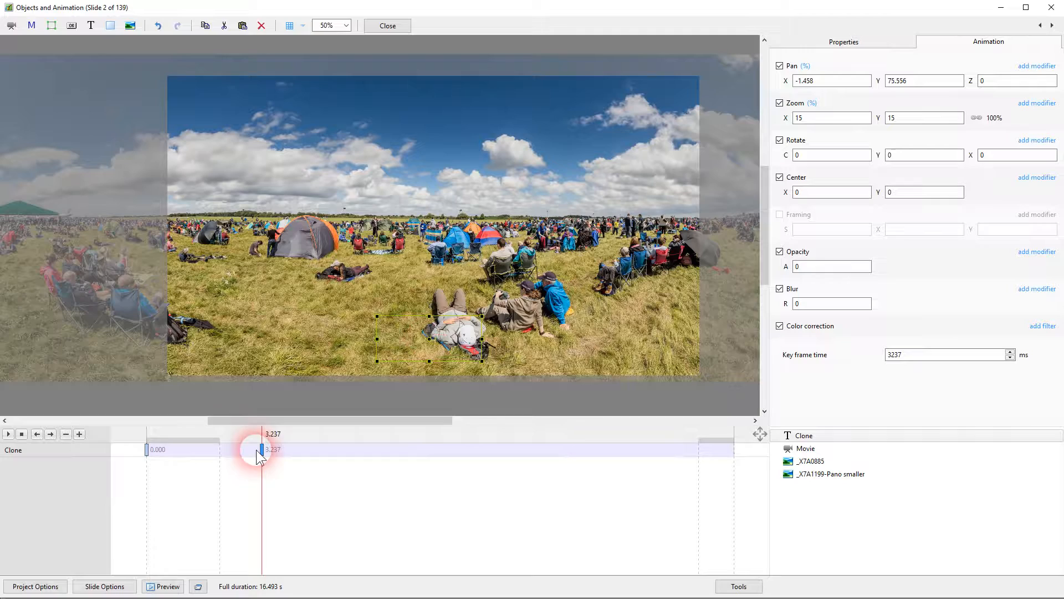
Clone the 3.237 s key frame, move the copy to about 5.088 s and set its opacity to 100
right_click(279, 449)
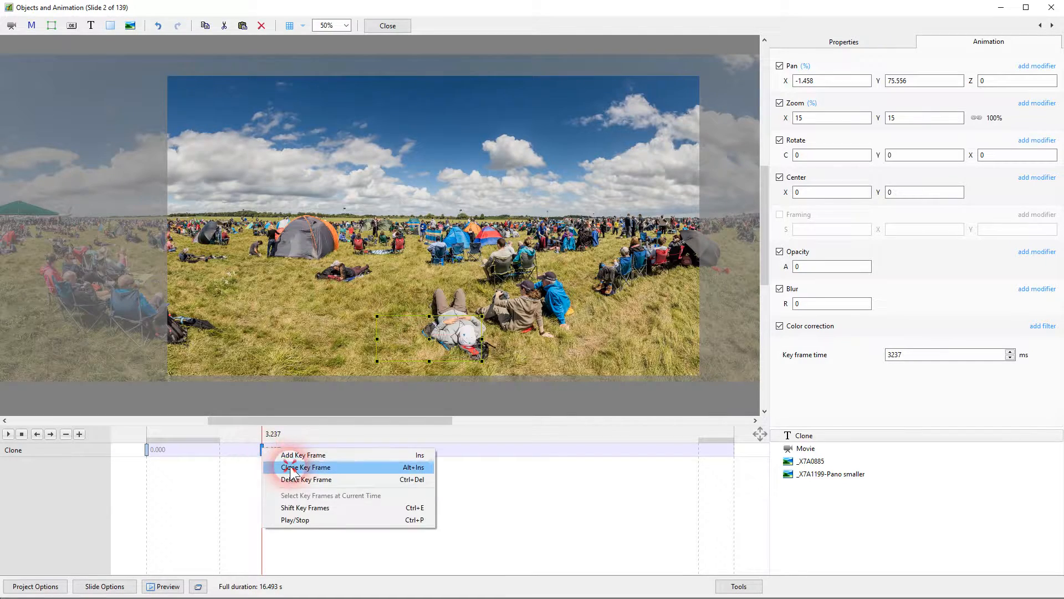
click(302, 466)
click(280, 450)
drag(281, 450, 328, 449)
click(807, 267)
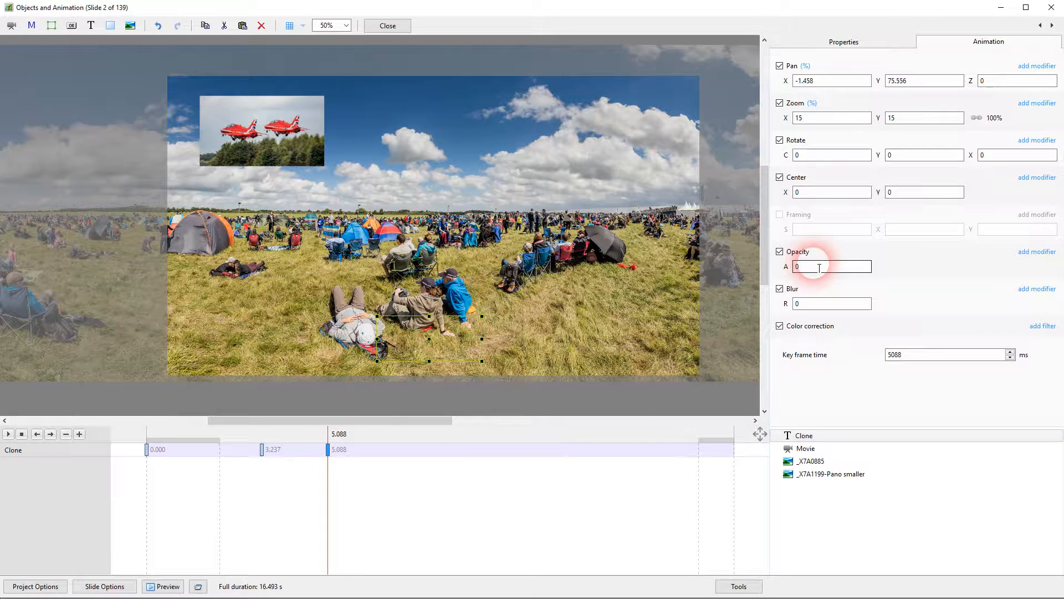
text(100)
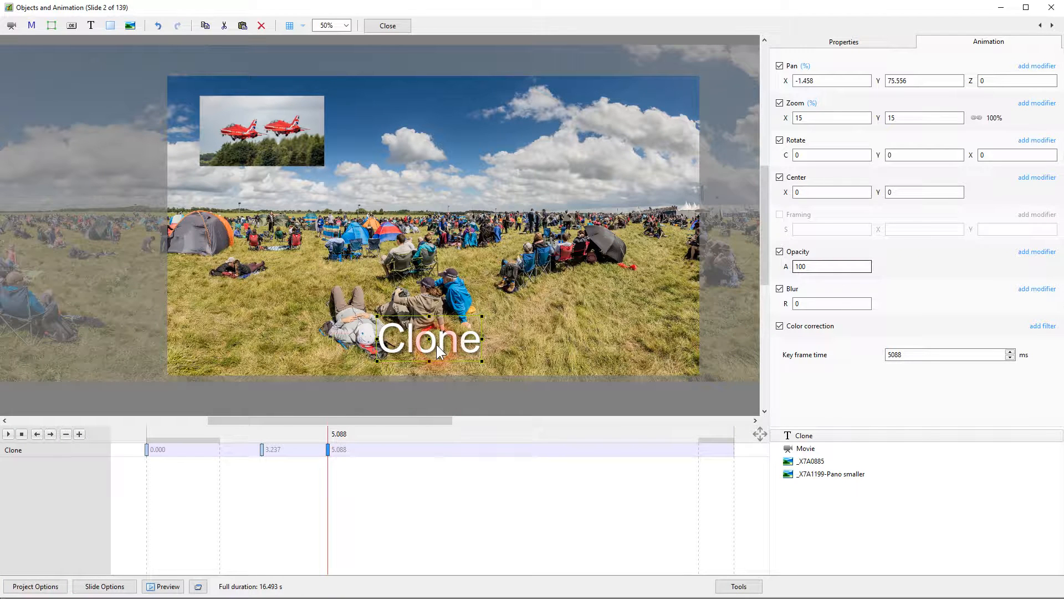
Clone the 5.088 s key frame, move the text up into the sky at about 24% zoom, and shift the key frame to about 10.254 s
click(328, 449)
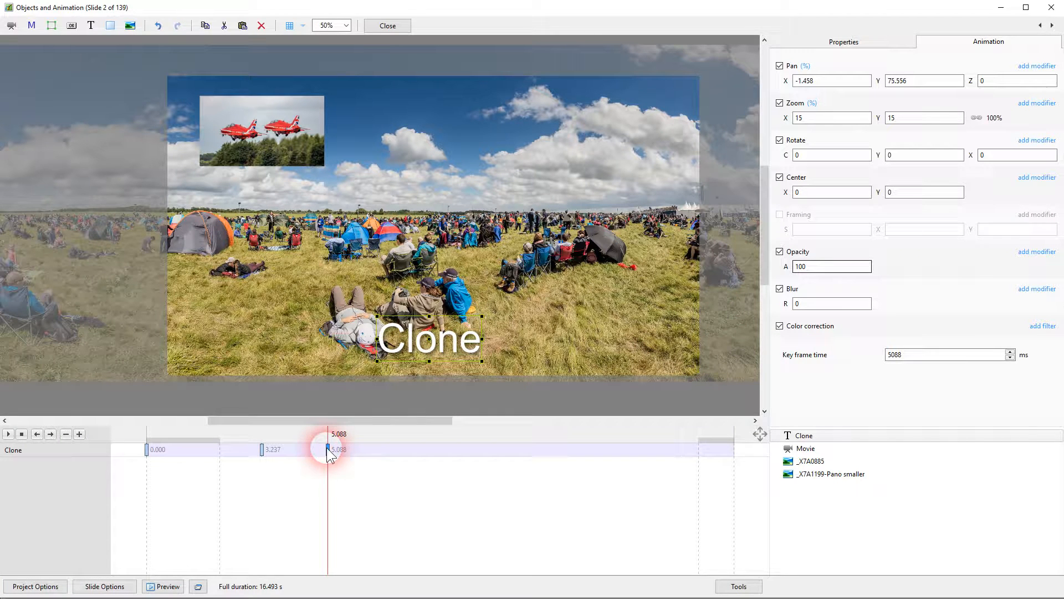
right_click(328, 449)
click(372, 467)
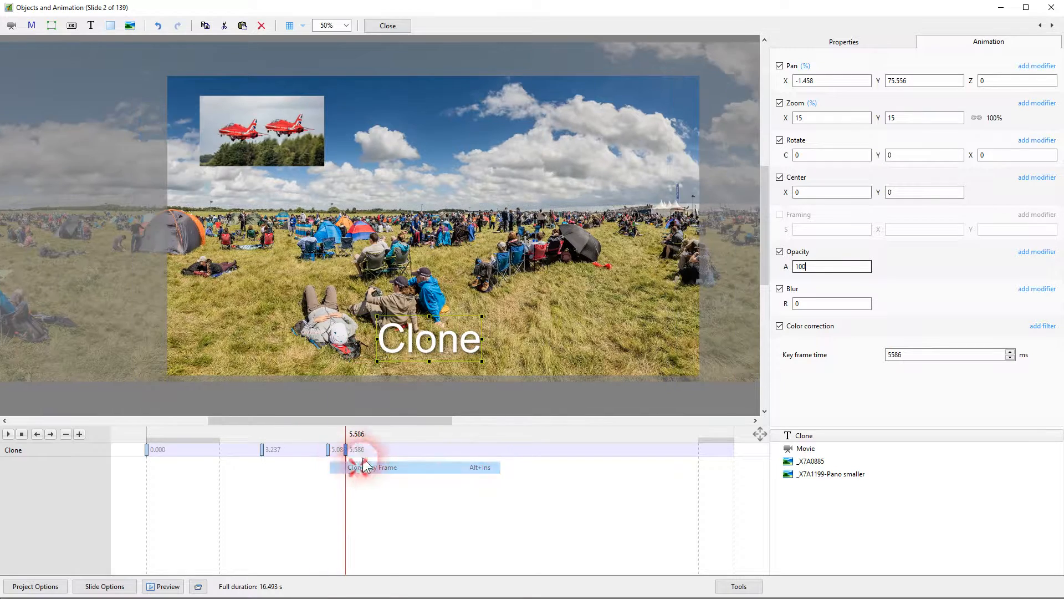
mouse_move(433, 348)
mouse_down()
mouse_move(476, 176)
mouse_move(558, 201)
mouse_up()
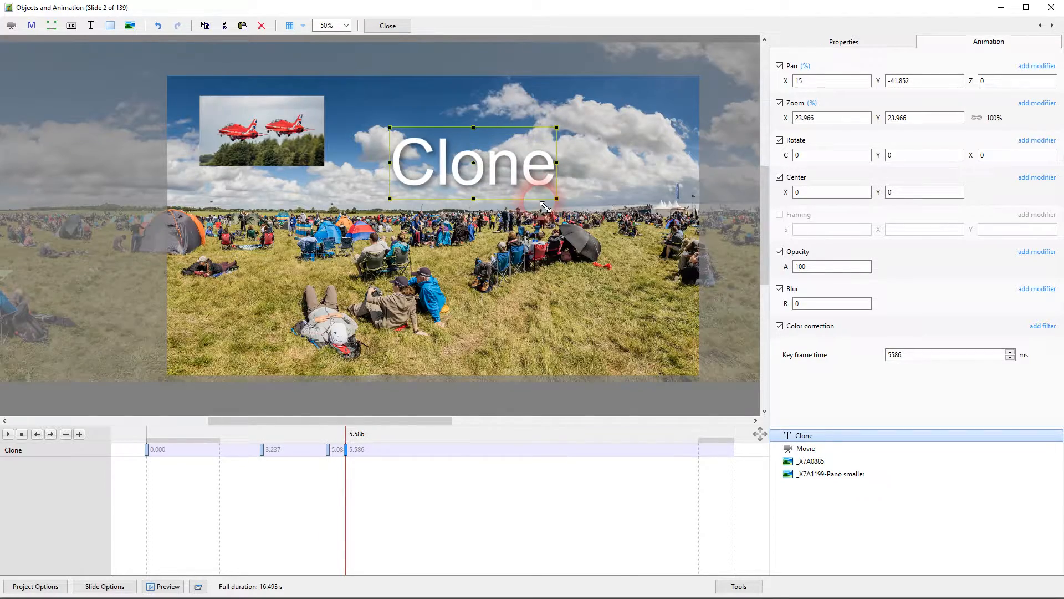
drag(345, 450, 514, 455)
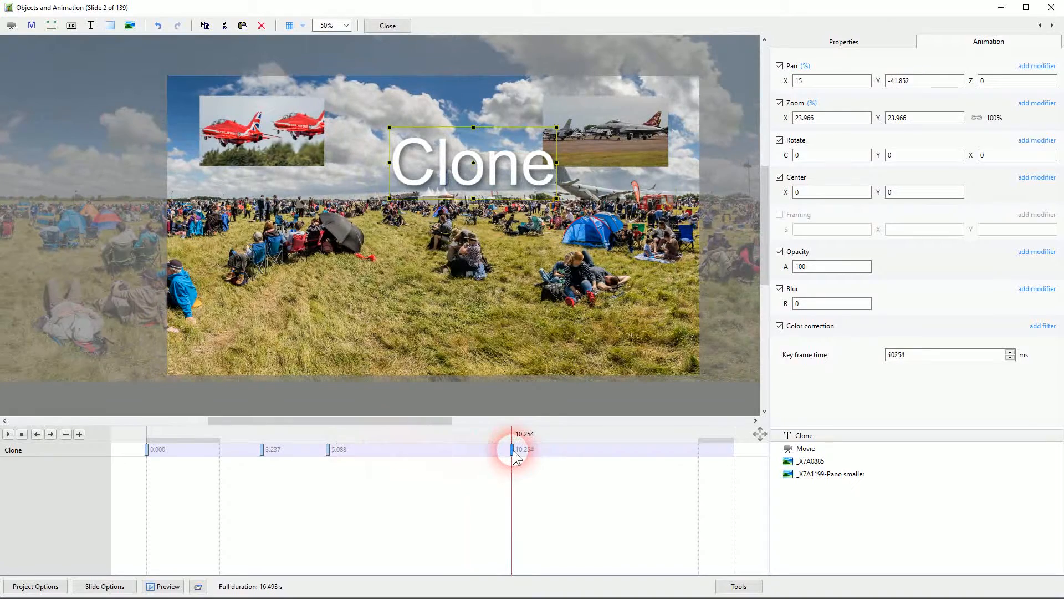
Compare the text's position and size at the 5.088 s and 10.254 s key frames
click(327, 449)
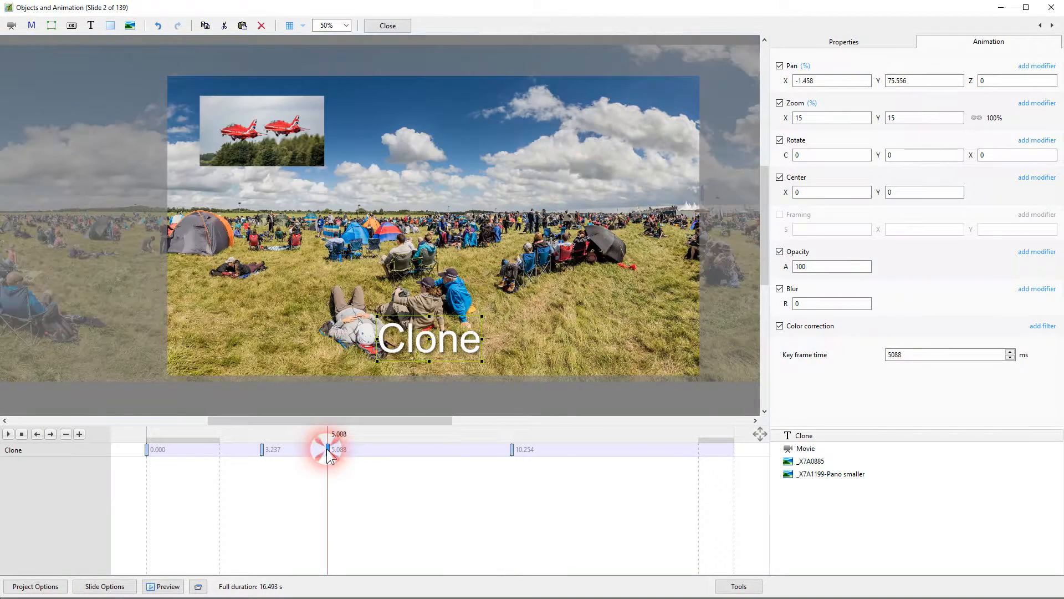
click(512, 451)
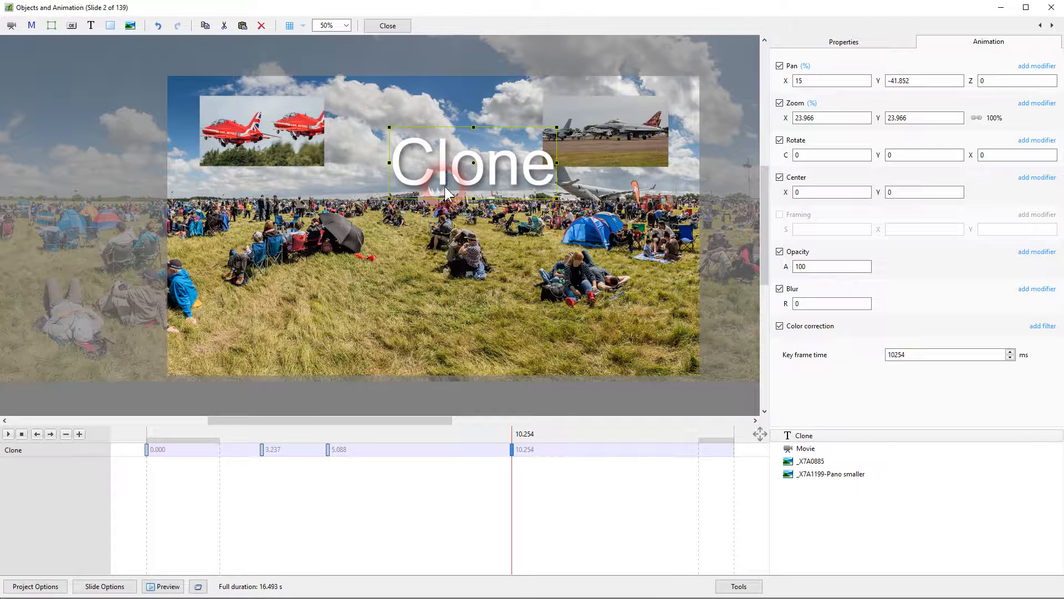
click(807, 266)
click(520, 389)
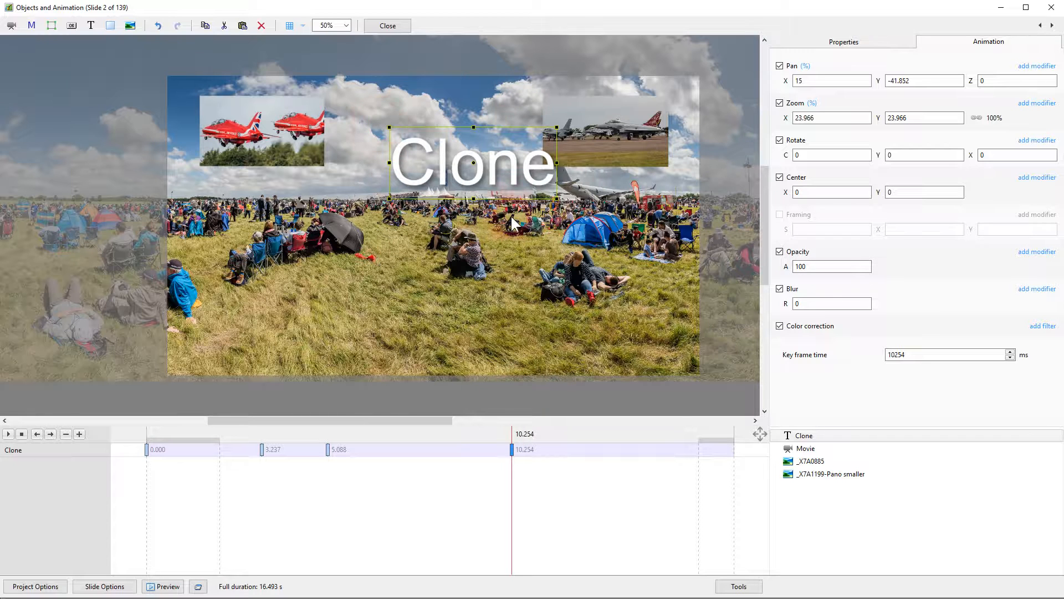
Clone the 10.254 s key frame to about 12.557 s, and there shrink the text to about 8% zoom and rotate it about 180 degrees
click(511, 450)
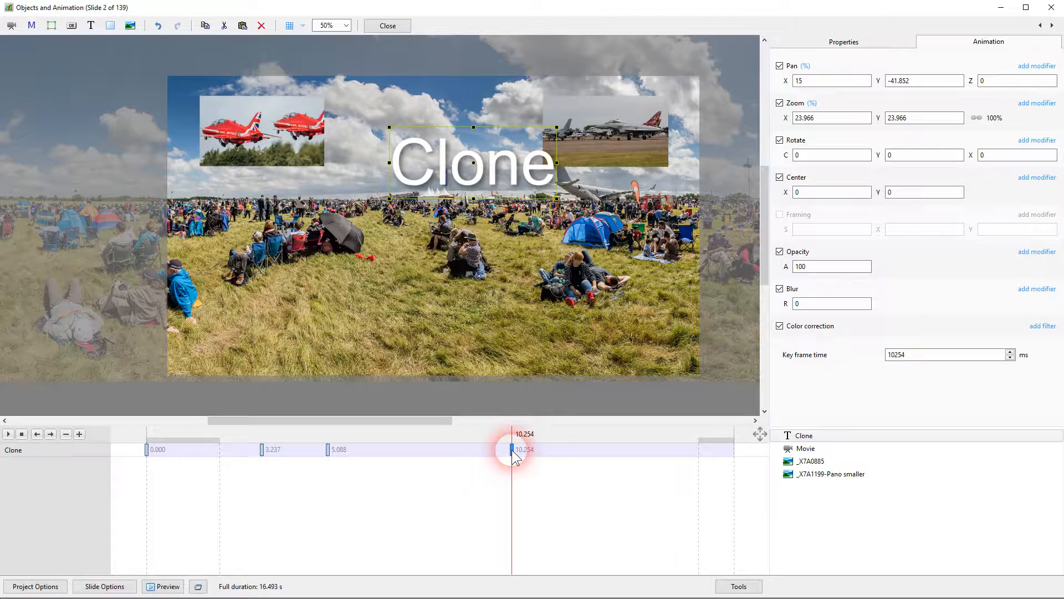
right_click(513, 454)
click(541, 469)
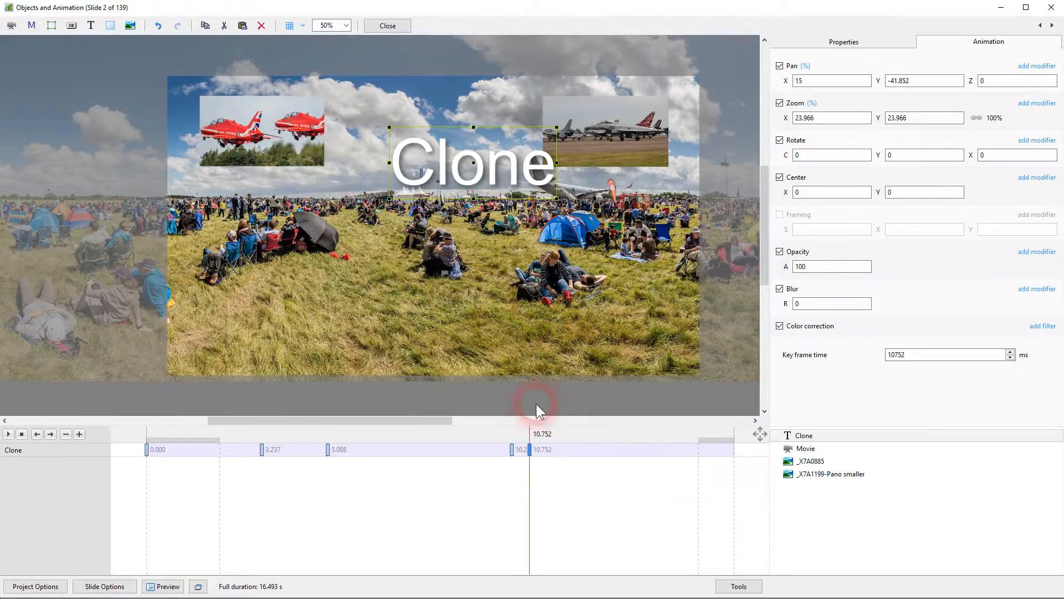
drag(525, 452, 593, 454)
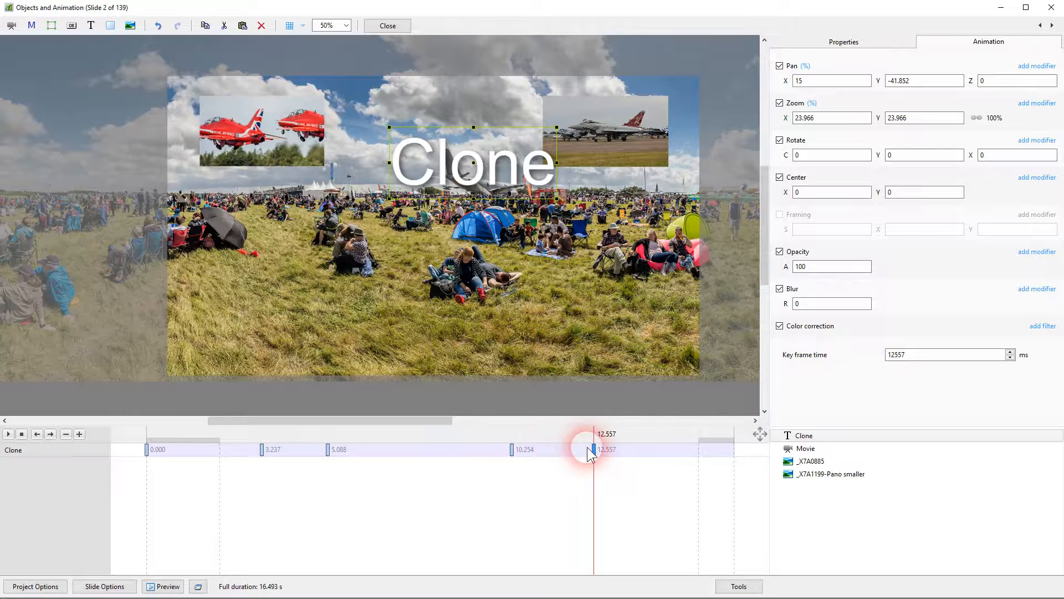
mouse_move(562, 203)
mouse_down()
mouse_move(502, 177)
mouse_move(510, 185)
mouse_move(432, 189)
mouse_move(420, 156)
mouse_move(433, 149)
mouse_up()
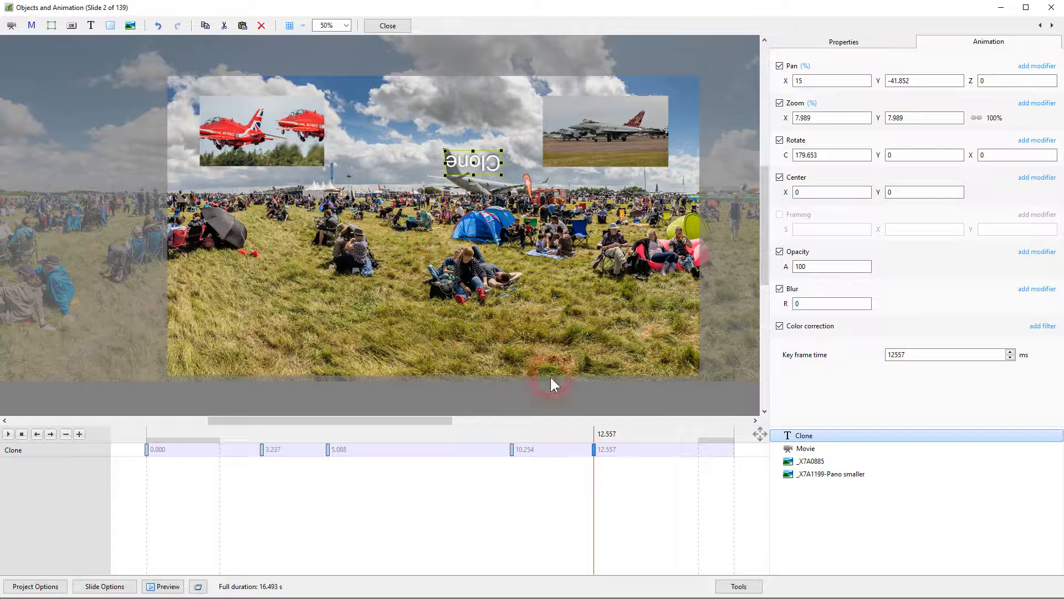
Clone the 12.557 s key frame, move the copy to about 13.506 s and set its opacity to 0
right_click(593, 449)
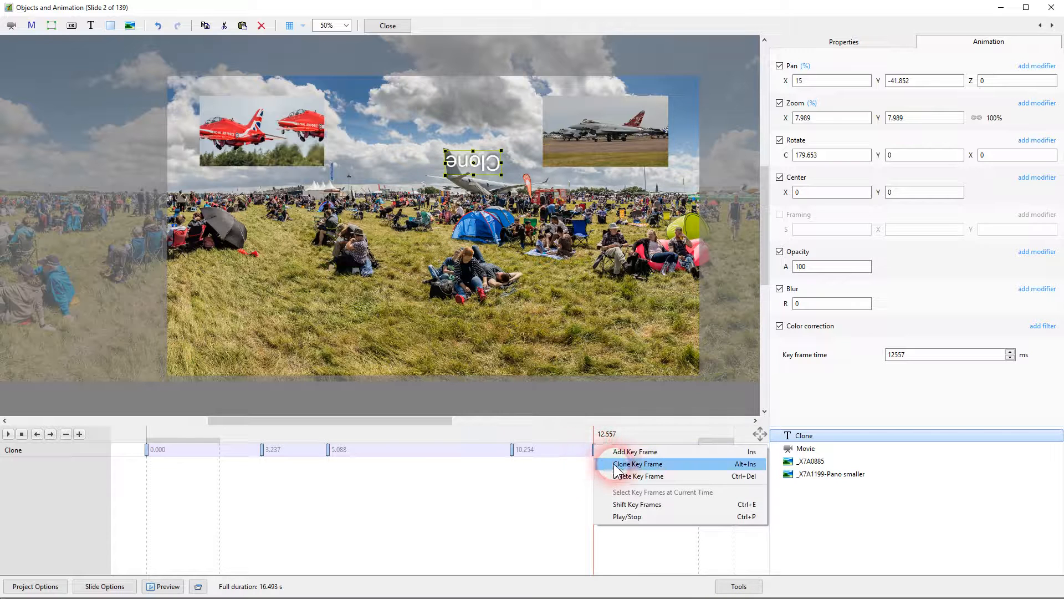
click(610, 464)
drag(616, 452, 628, 448)
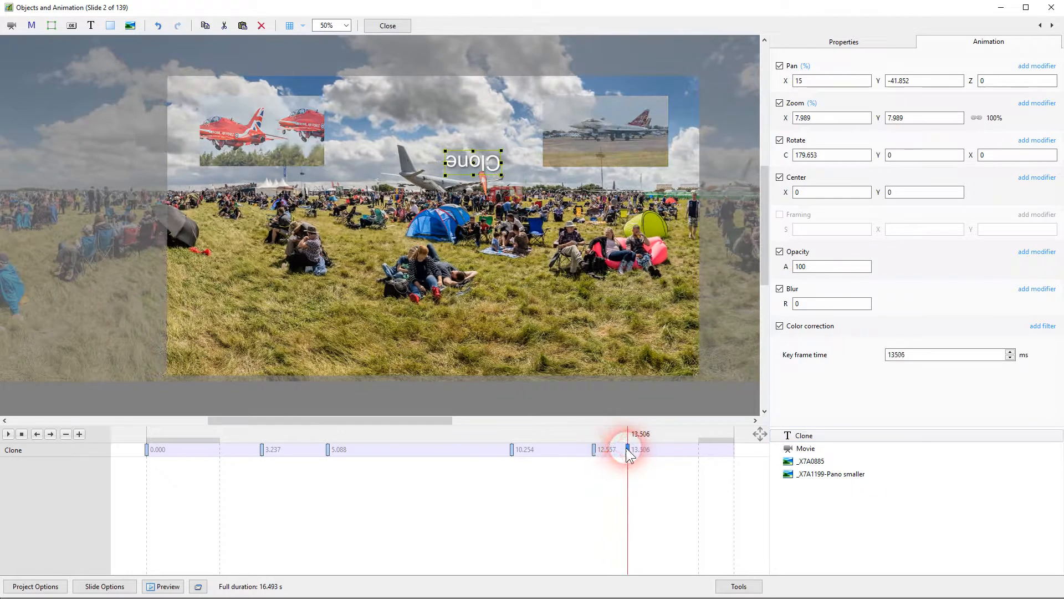
double_click(820, 269)
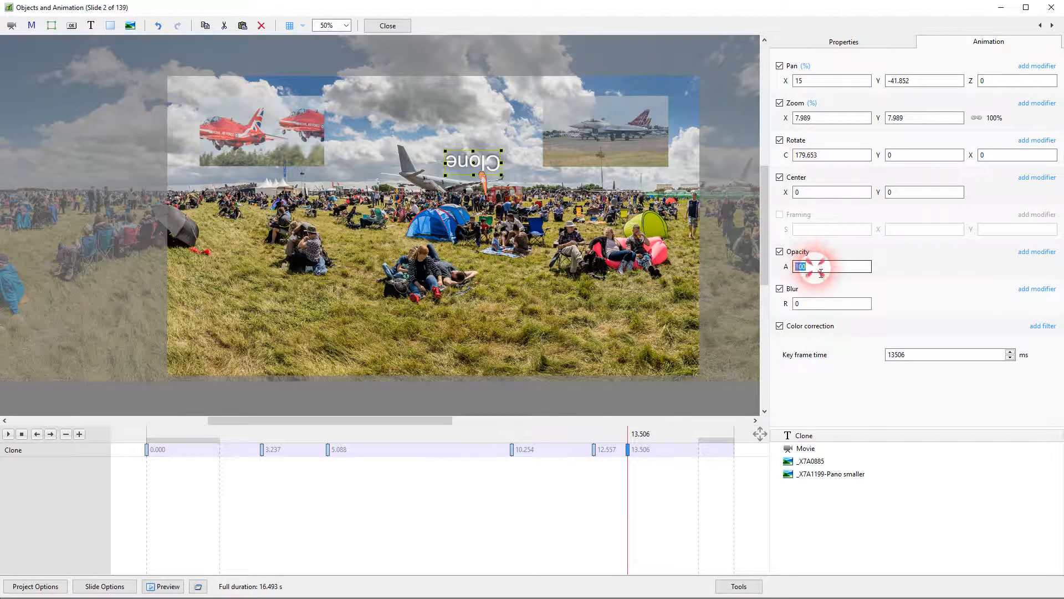
text(0)
Return the playhead to the start of the timeline
click(184, 452)
click(159, 453)
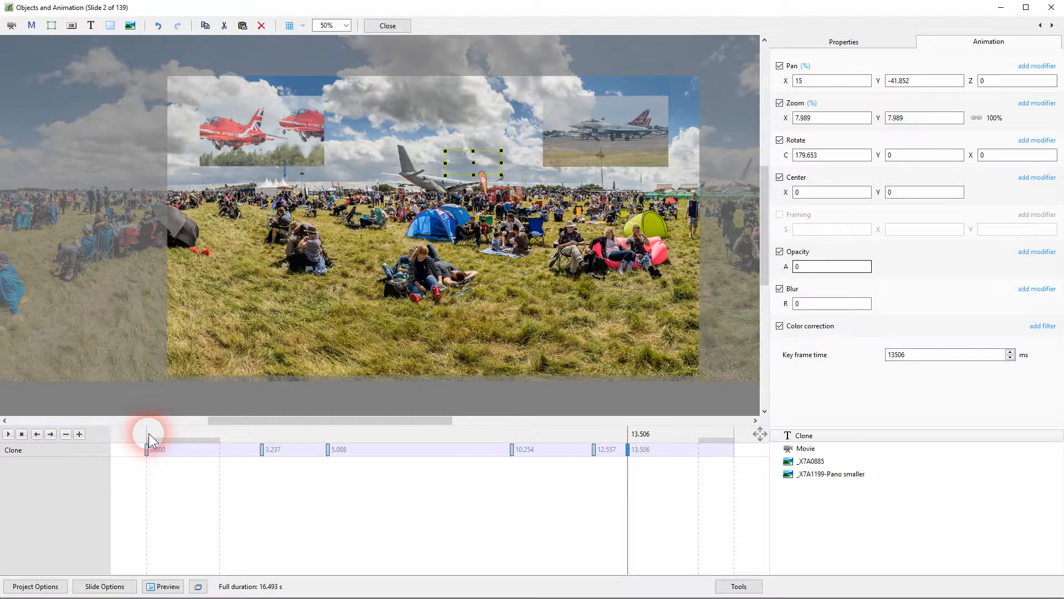
click(149, 433)
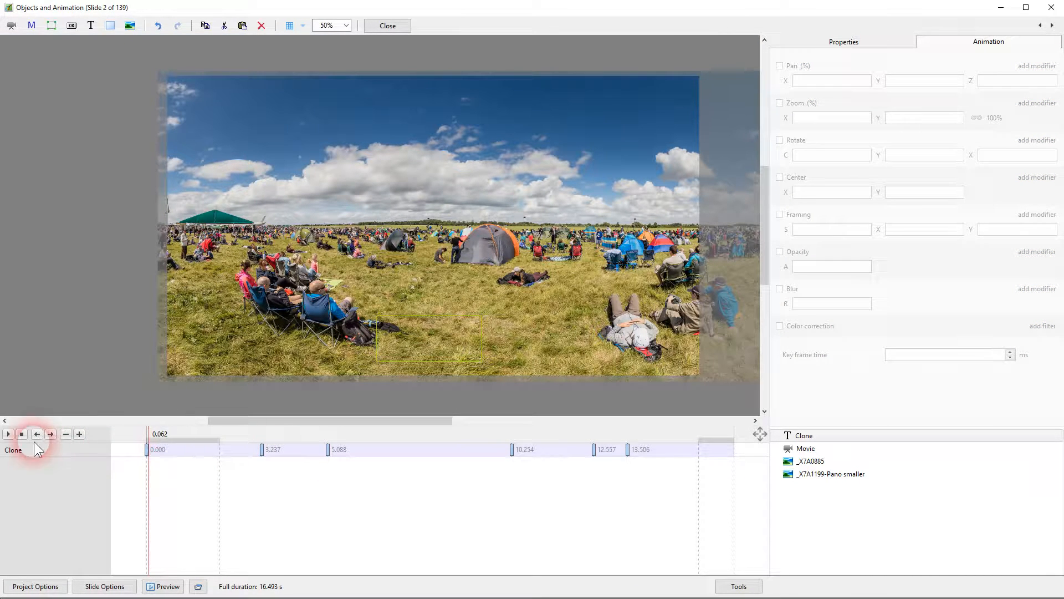
Play the Clone text animation through to the fade-out and stop playback
click(8, 434)
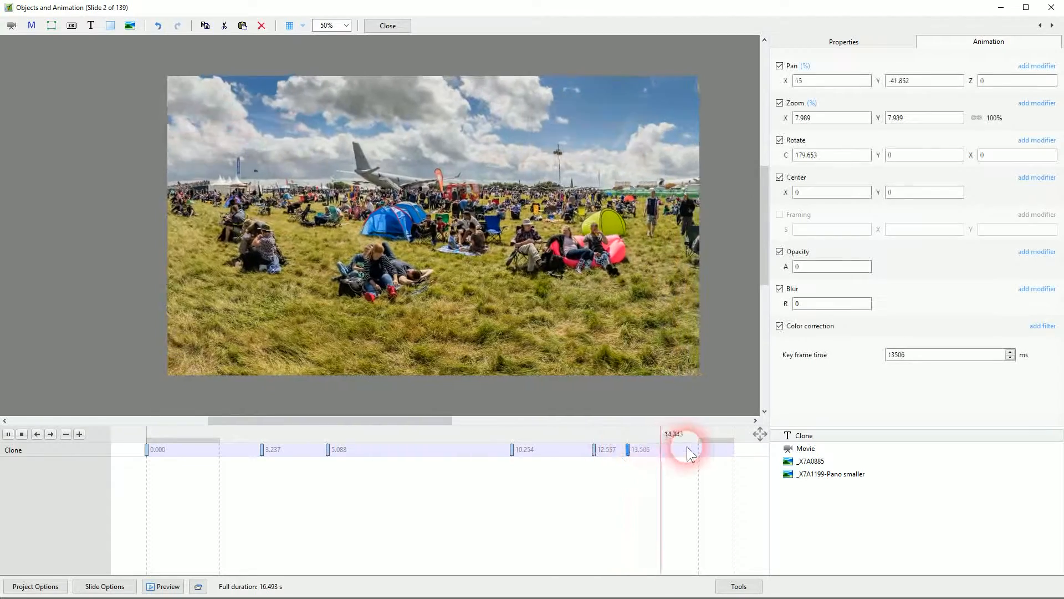
click(23, 436)
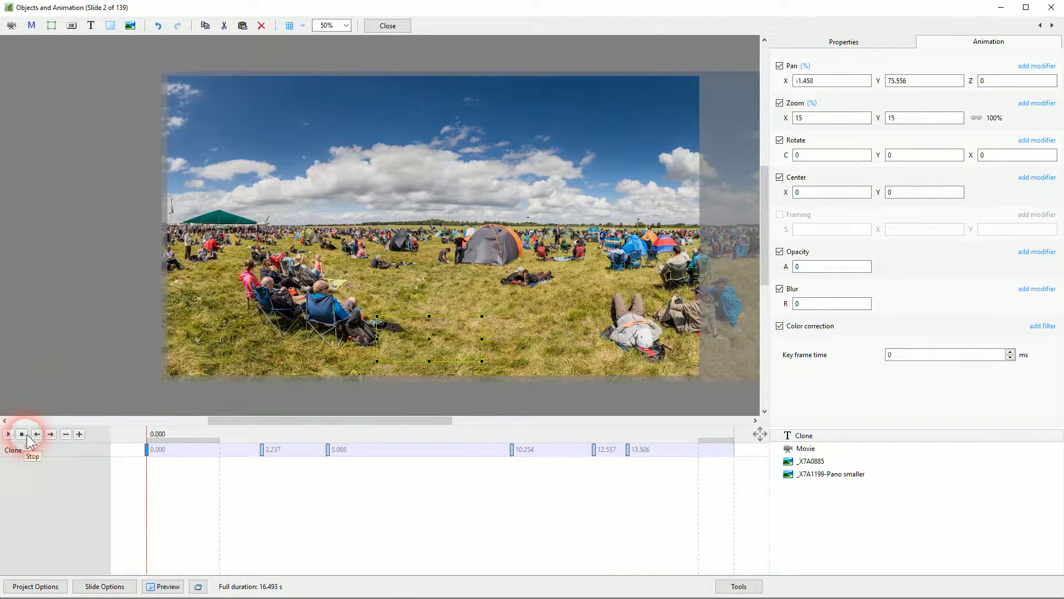
Add a new text object reading "Add Text" to the slide and name it "Add Text"
click(93, 383)
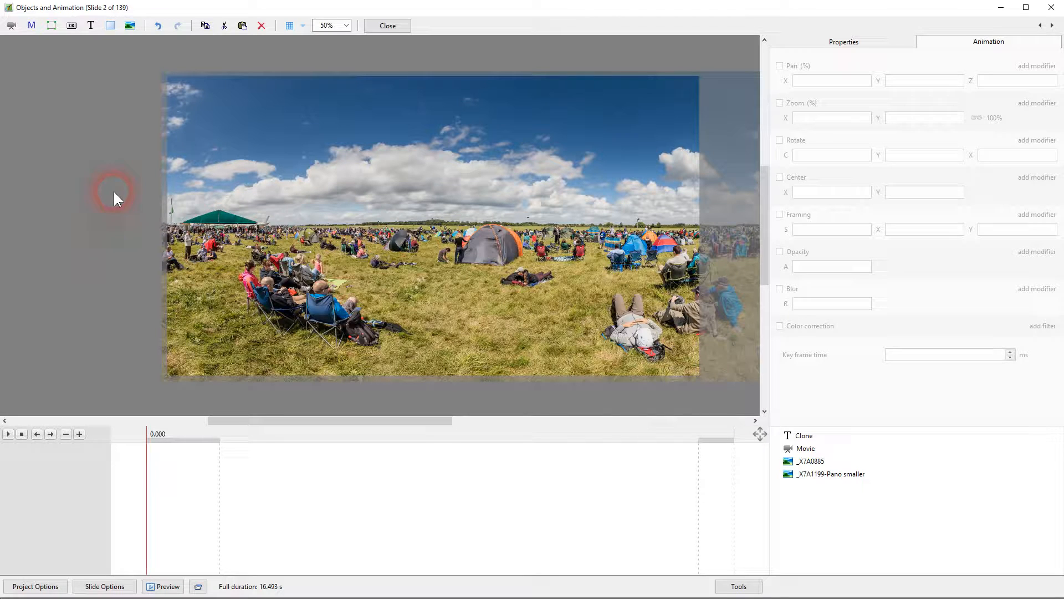
click(91, 25)
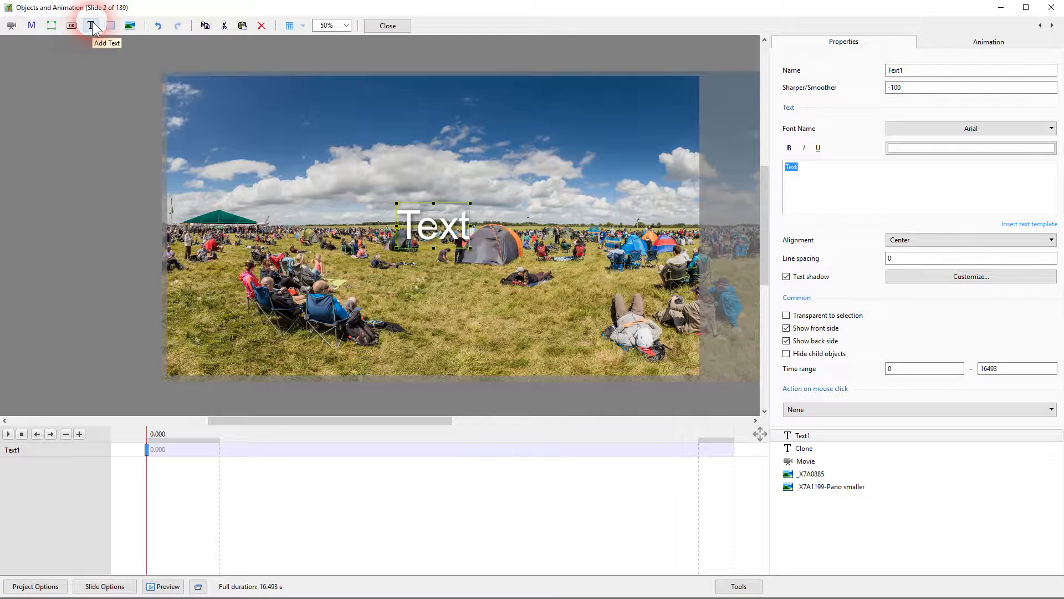
text(Add)
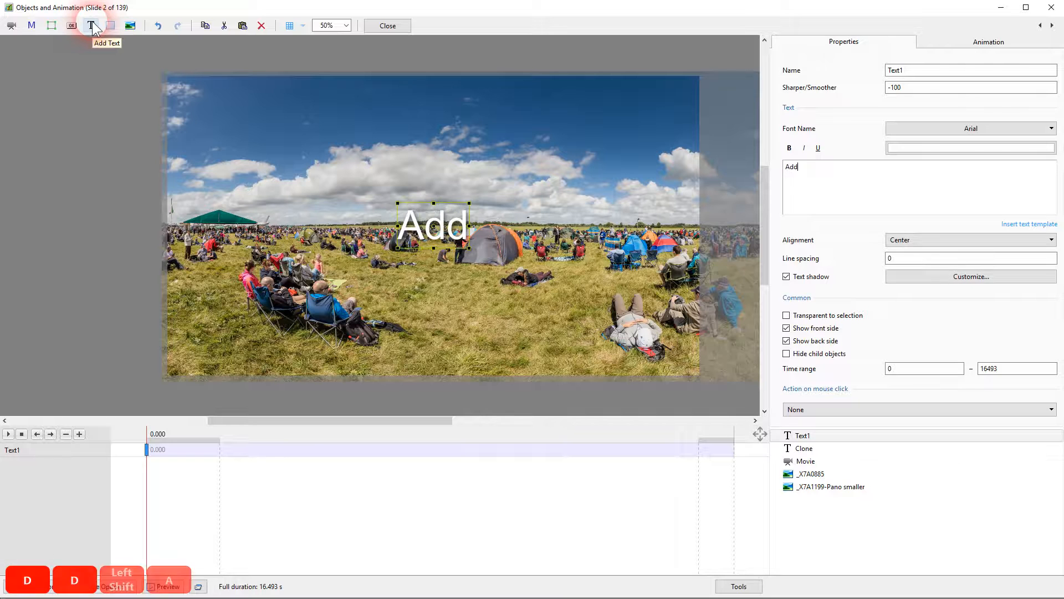
text( Text)
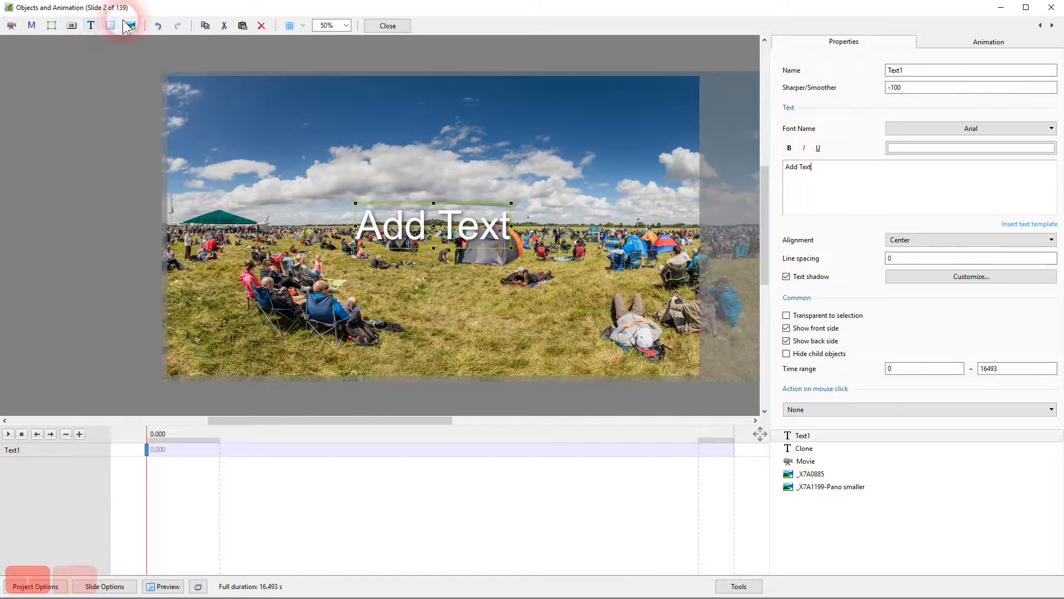
double_click(959, 71)
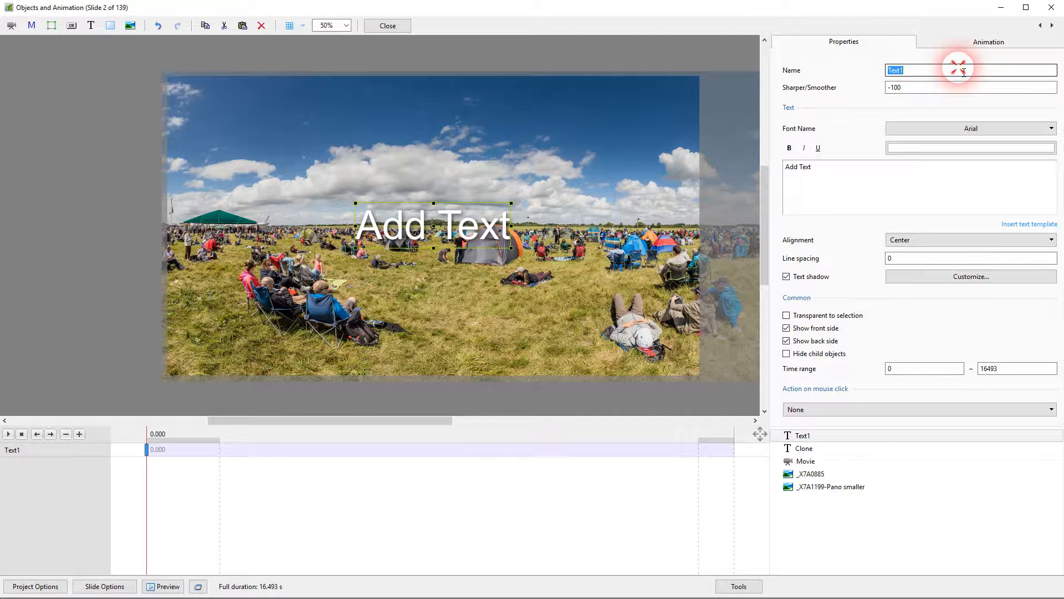
text(Add Text)
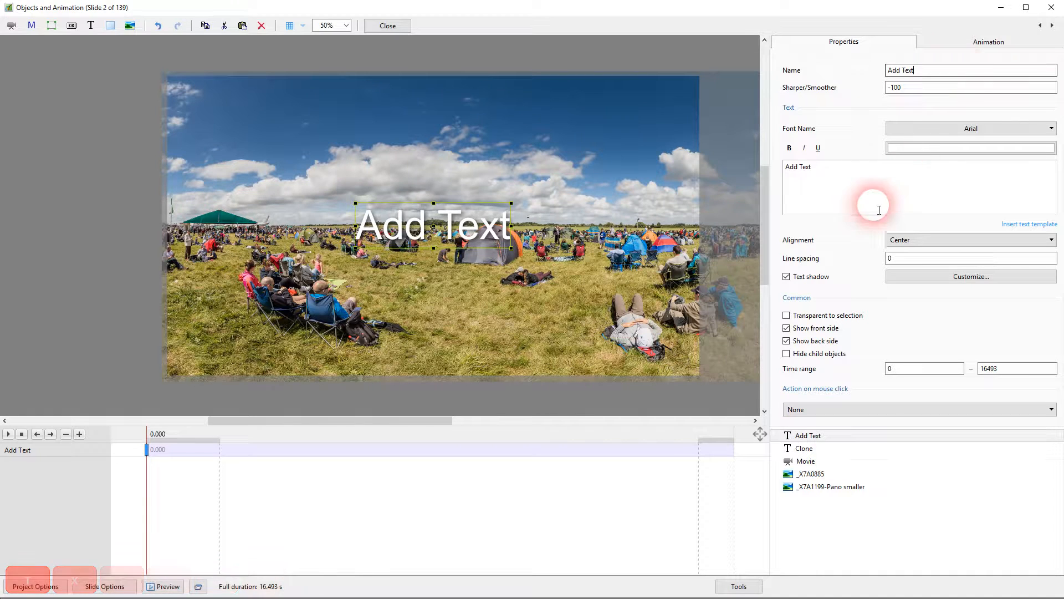
Move the Add Text object to pan about -25.6, 81.5 and set its opacity to 0 at the 0 s key frame
drag(491, 225, 423, 347)
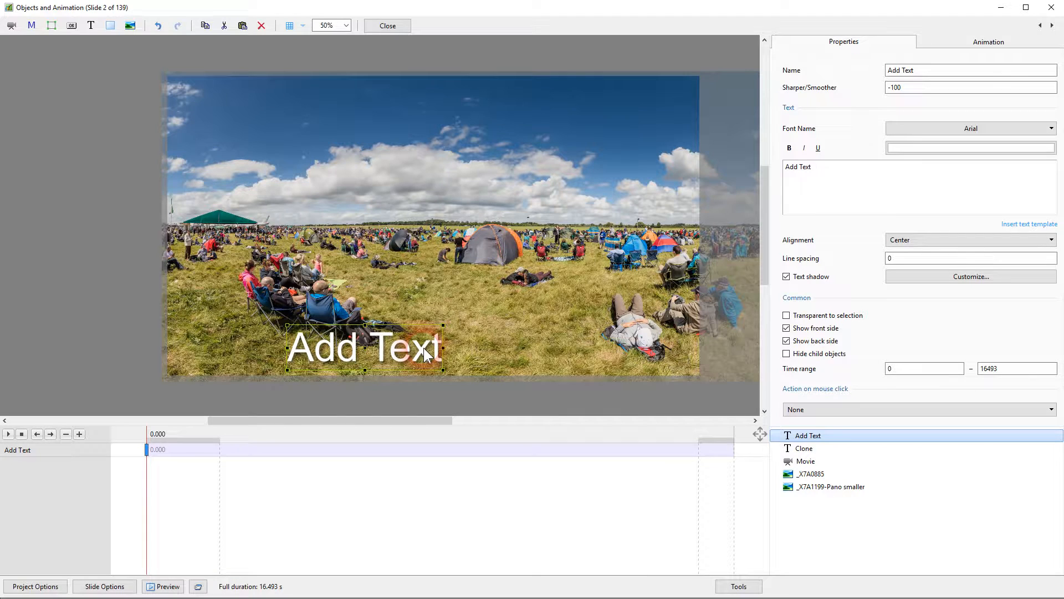
right_click(147, 447)
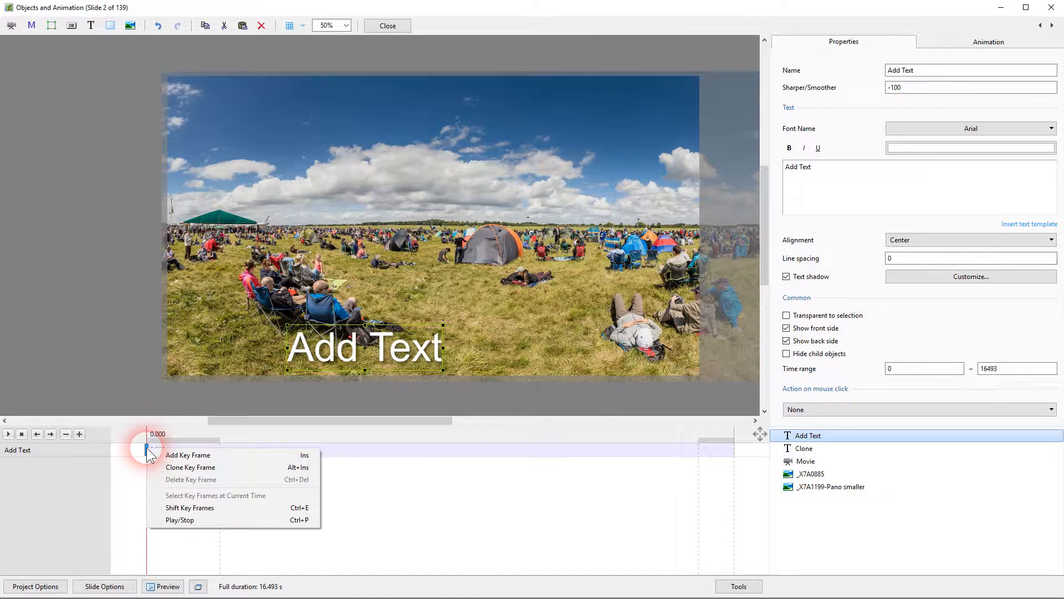
click(149, 451)
click(839, 241)
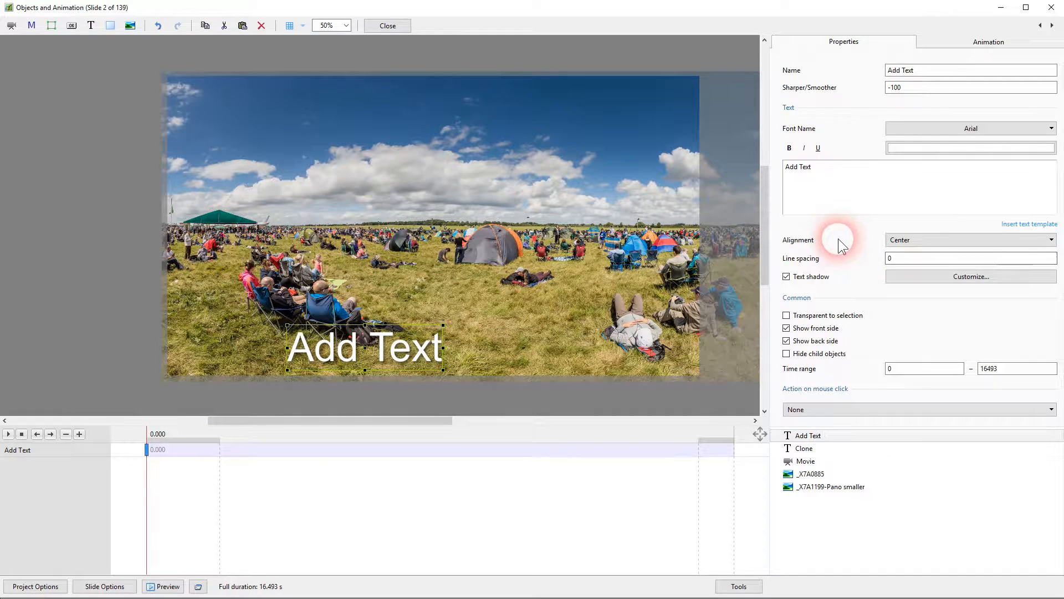
click(990, 42)
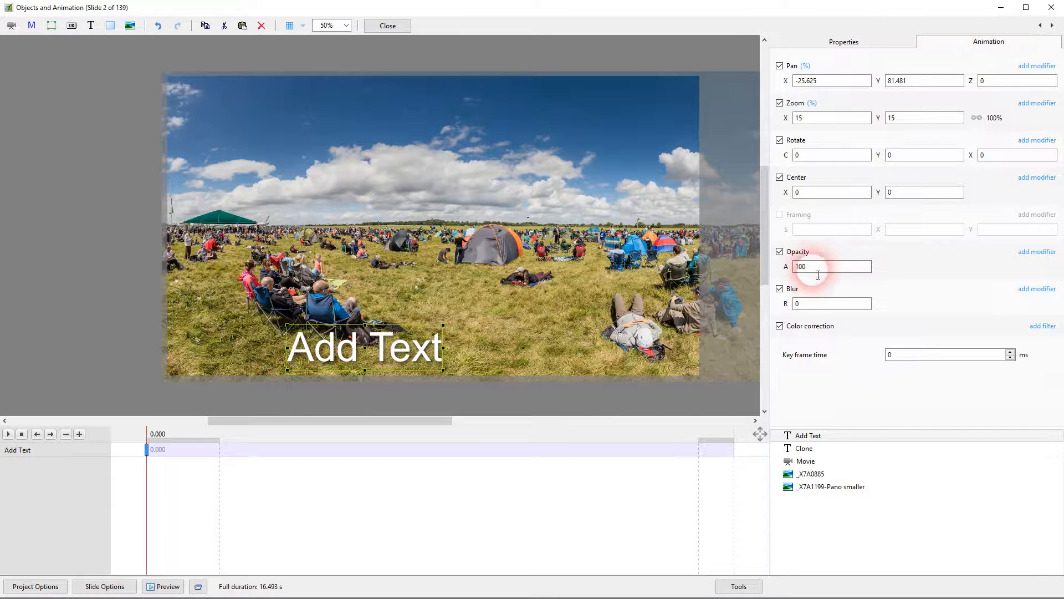
double_click(828, 272)
text(0)
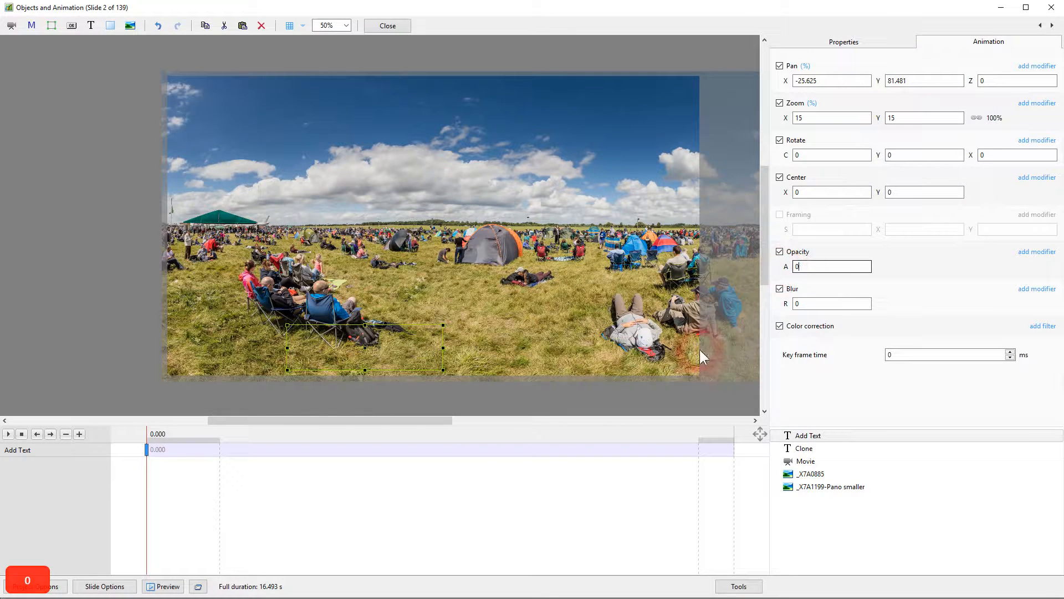
Clone the Add Text object's 0 s key frame and move the copy to about 4.979 s
right_click(149, 450)
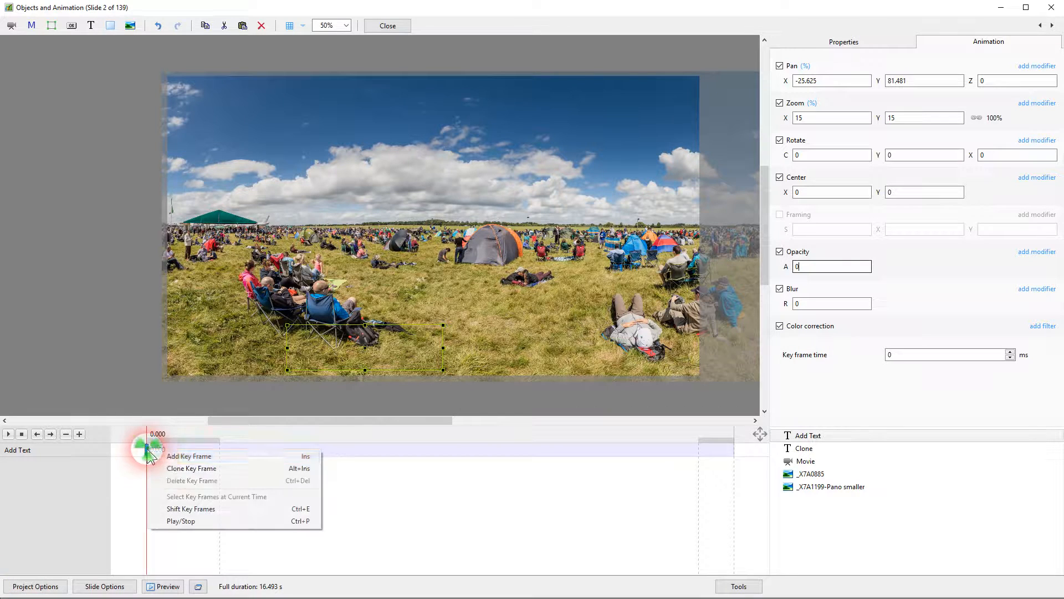
click(191, 468)
drag(166, 448, 327, 454)
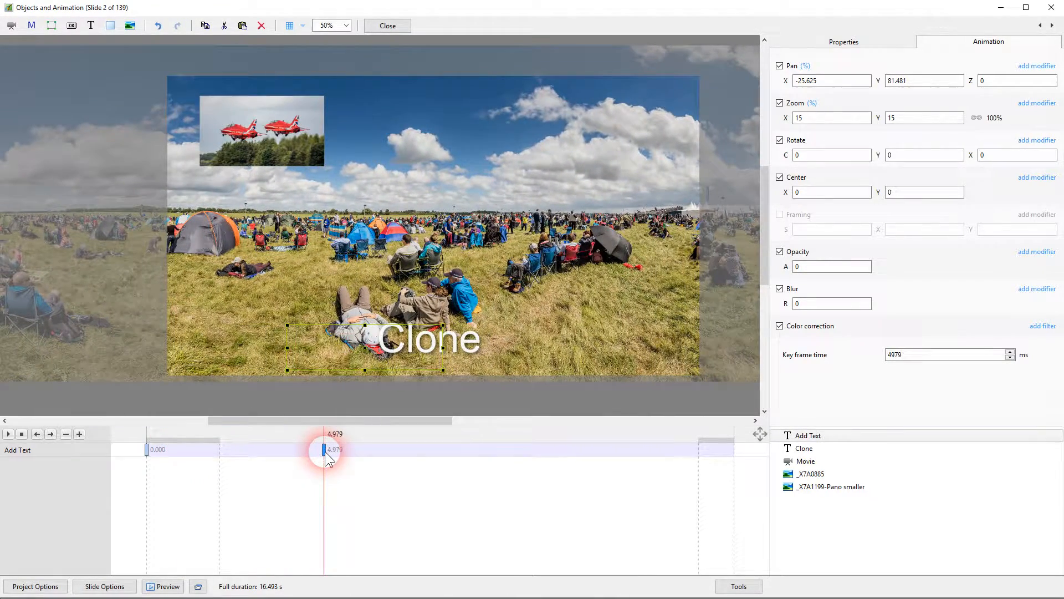
Clone the 4.979 s key frame, move the copy to about 6.613 s and set its opacity to 100
right_click(327, 454)
click(357, 470)
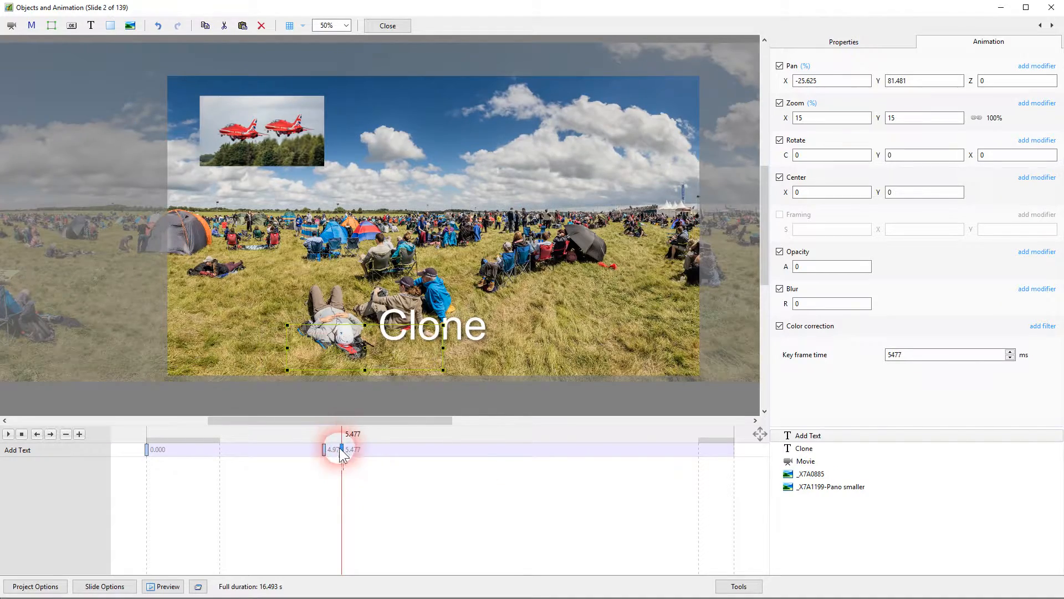
mouse_move(343, 453)
mouse_down()
mouse_move(395, 454)
mouse_move(387, 460)
mouse_up()
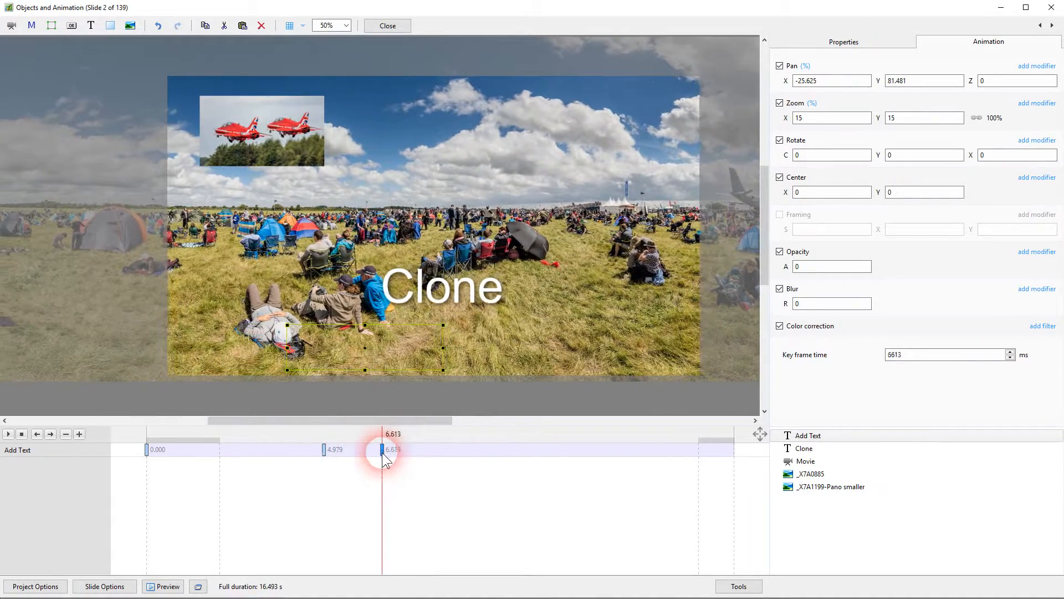
double_click(826, 267)
text(100)
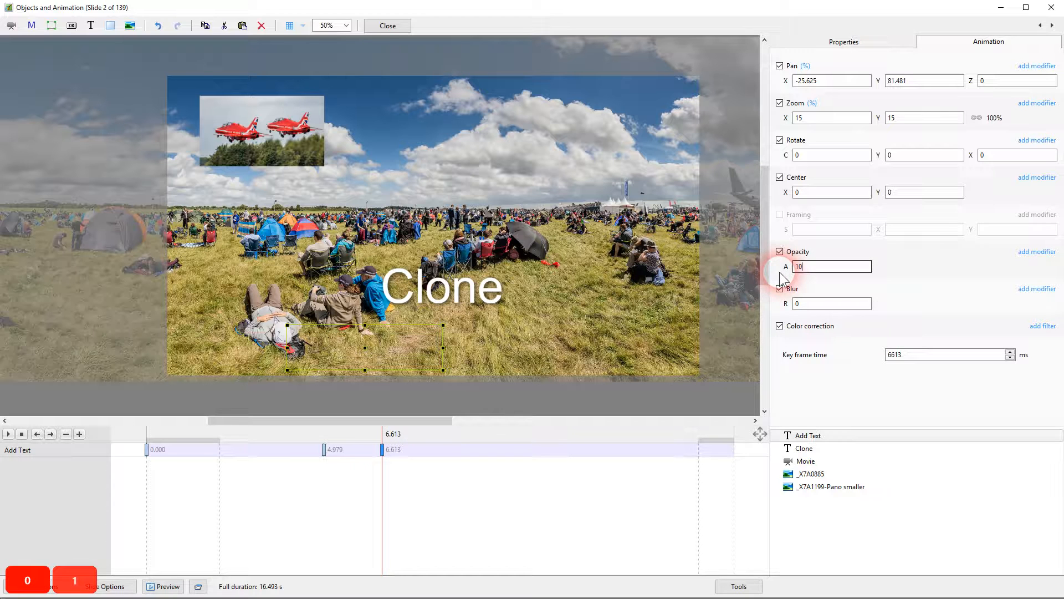
click(201, 434)
click(147, 449)
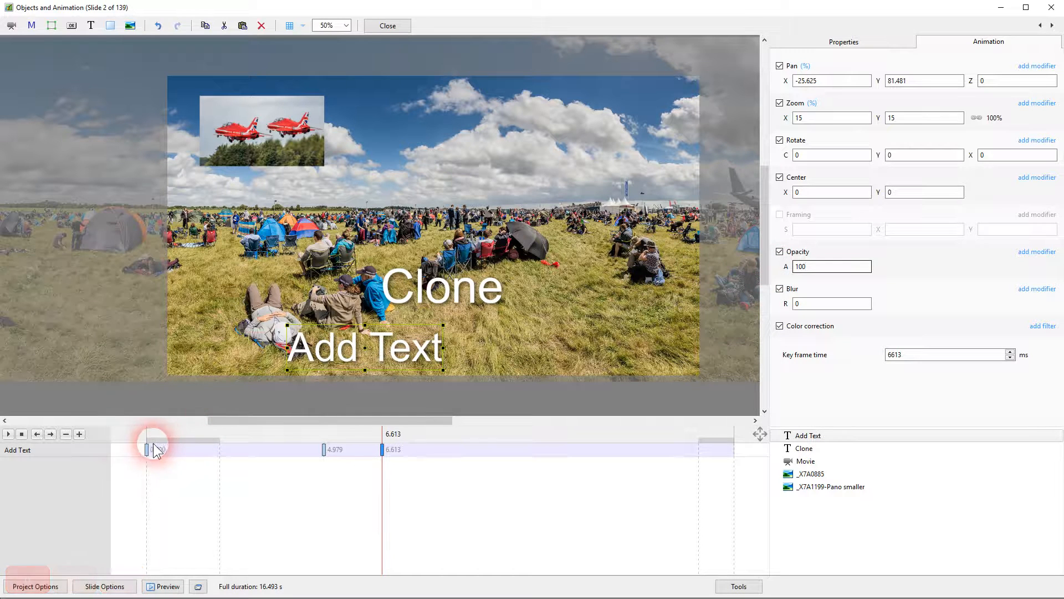
Add a new key frame at about 10.301 s and there move the Add Text object to pan about 51, 10.4
click(383, 449)
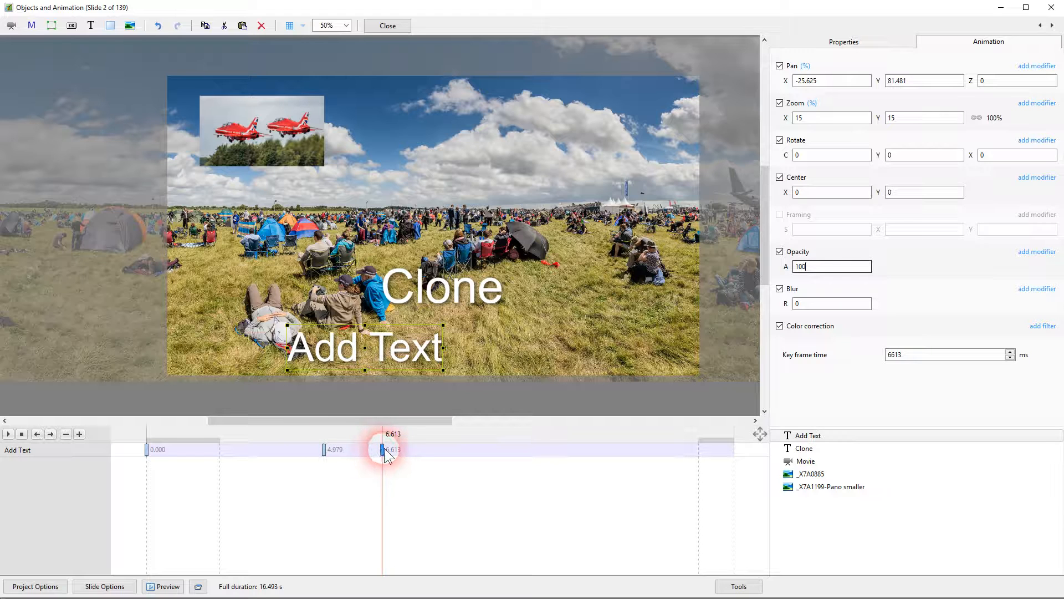
click(381, 450)
key(Insert)
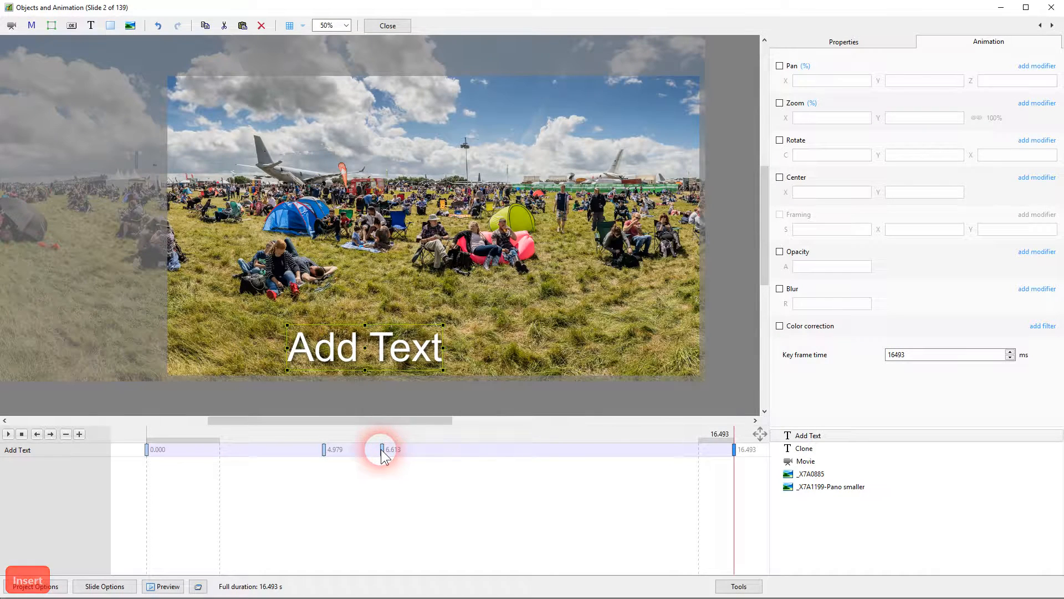
drag(734, 449, 513, 450)
drag(399, 355, 606, 244)
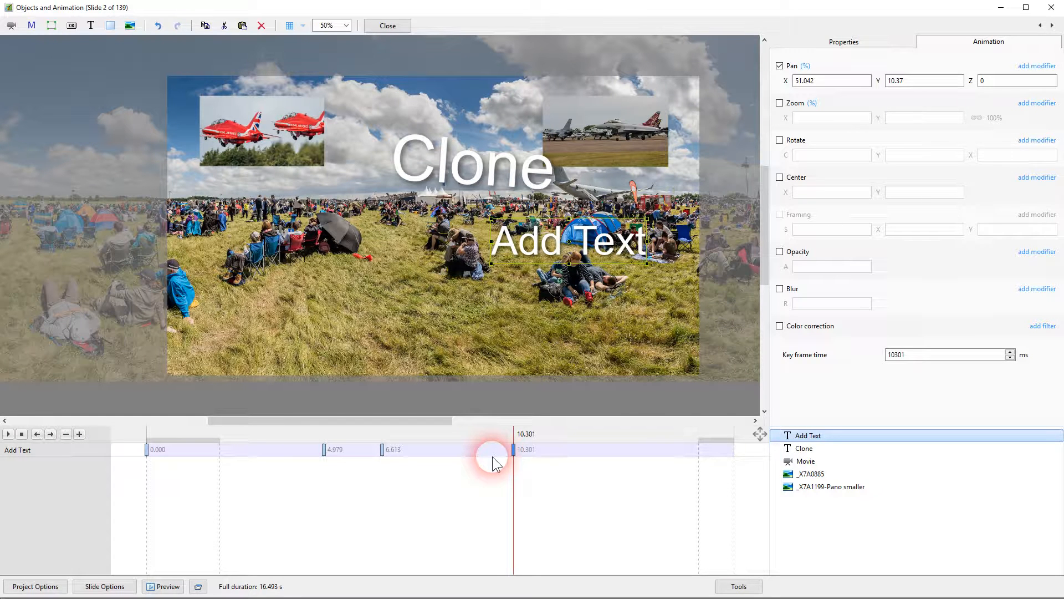
Add a key frame at about 12.433 s with the text at 4.7% zoom, rotated about 186 degrees and moved to pan about 67.3, -5.2
key(Insert)
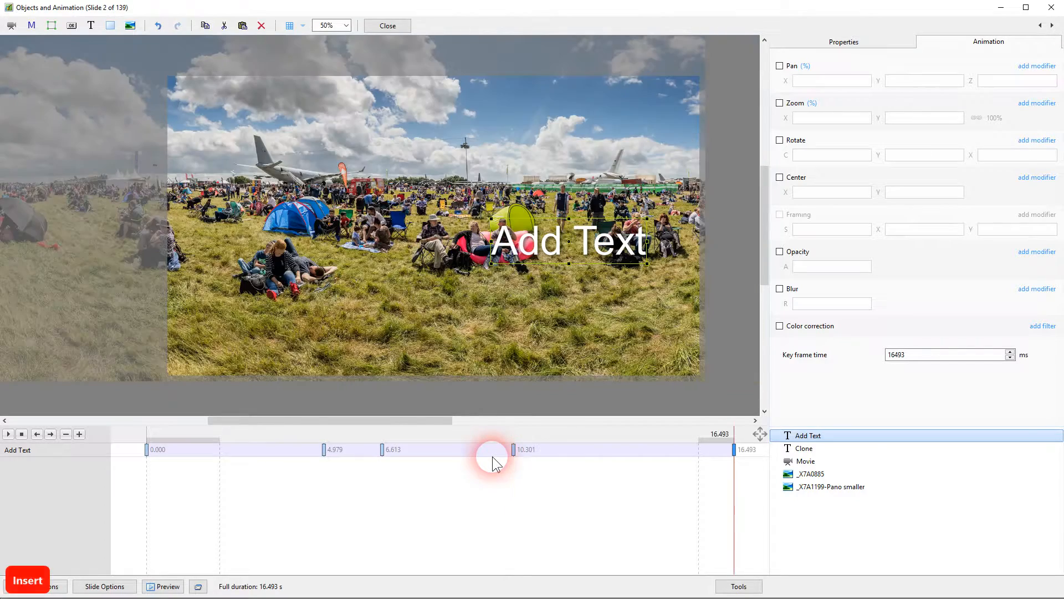
drag(732, 454, 589, 449)
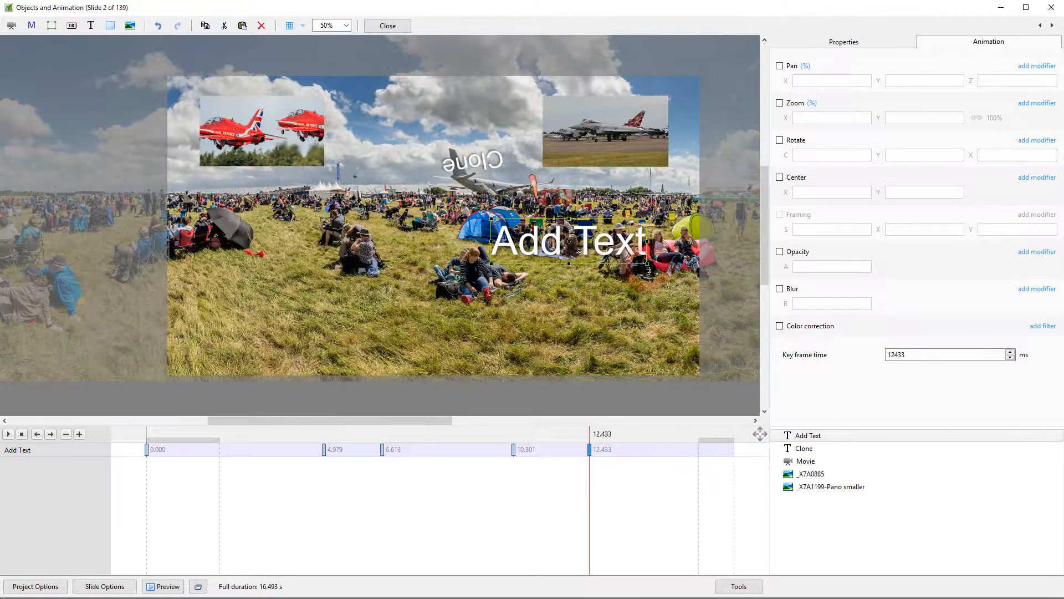
drag(652, 270, 509, 211)
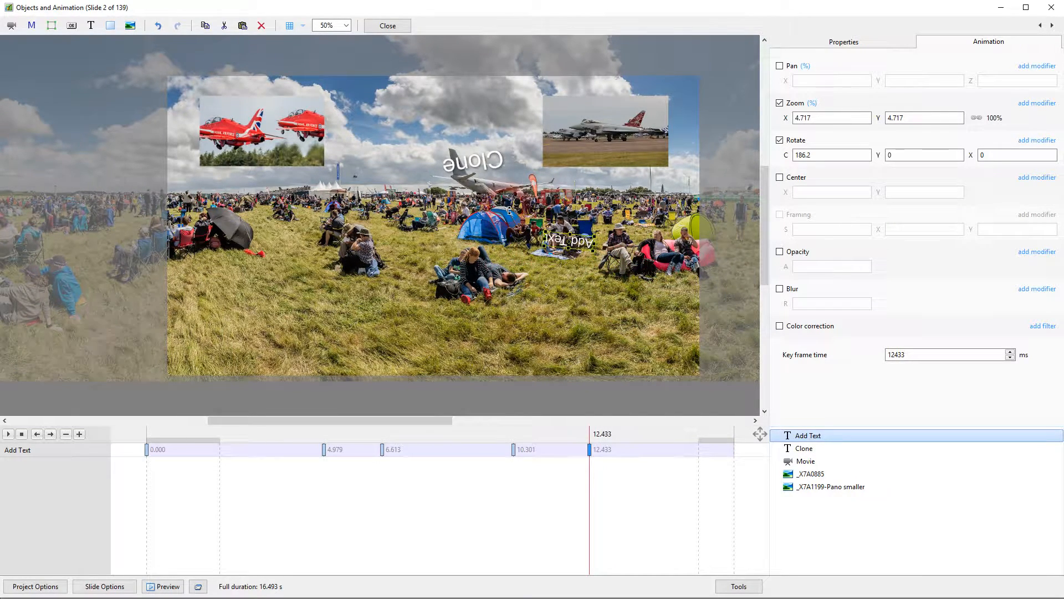
drag(578, 243, 619, 219)
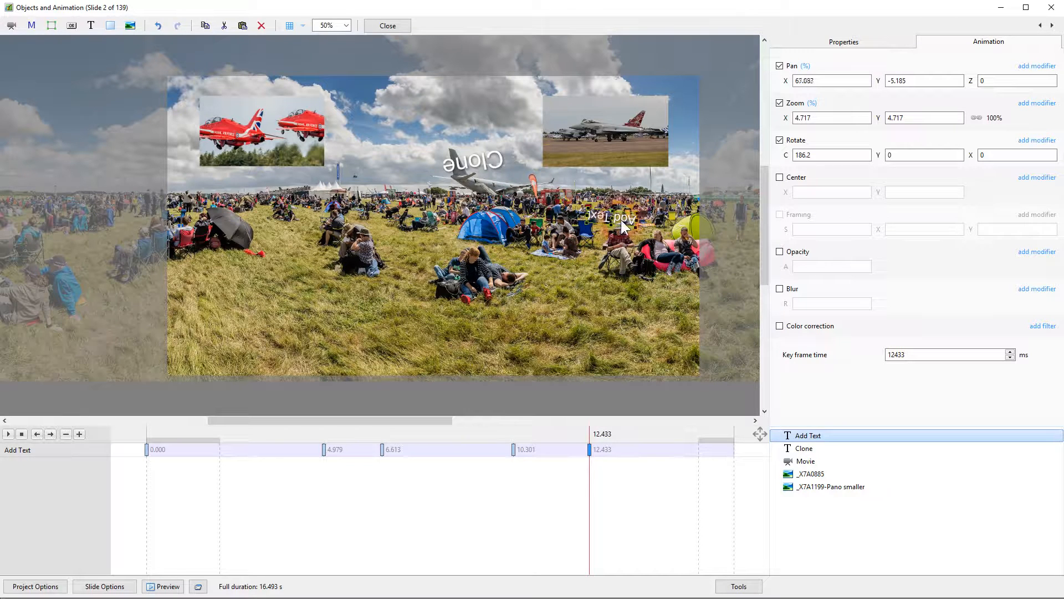
Add a key frame at about 14.253 s, enable only its opacity and set that to 0
click(585, 439)
click(589, 449)
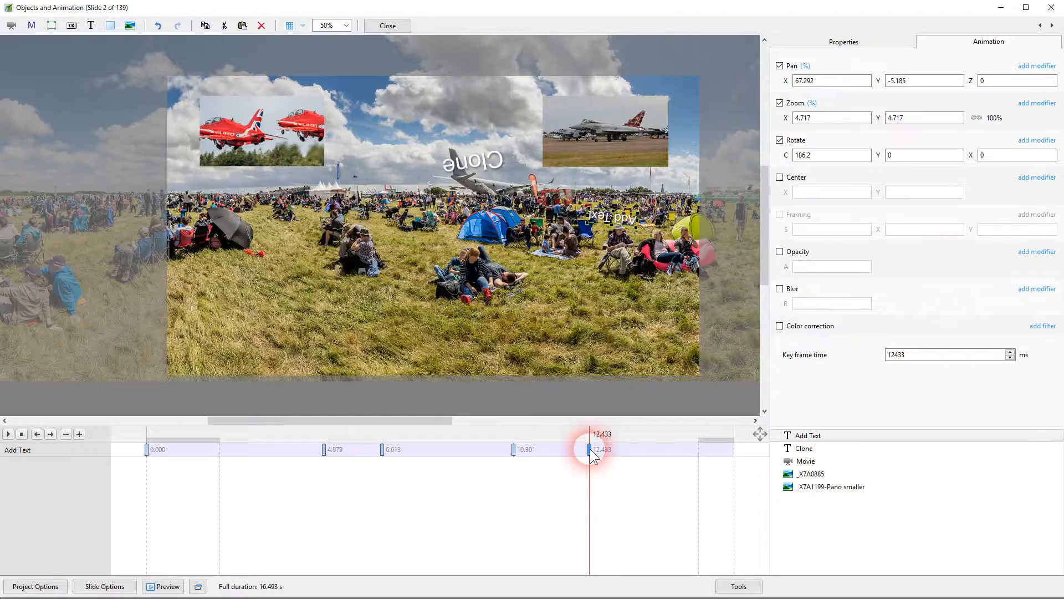
key(Insert)
click(740, 452)
drag(732, 449, 655, 449)
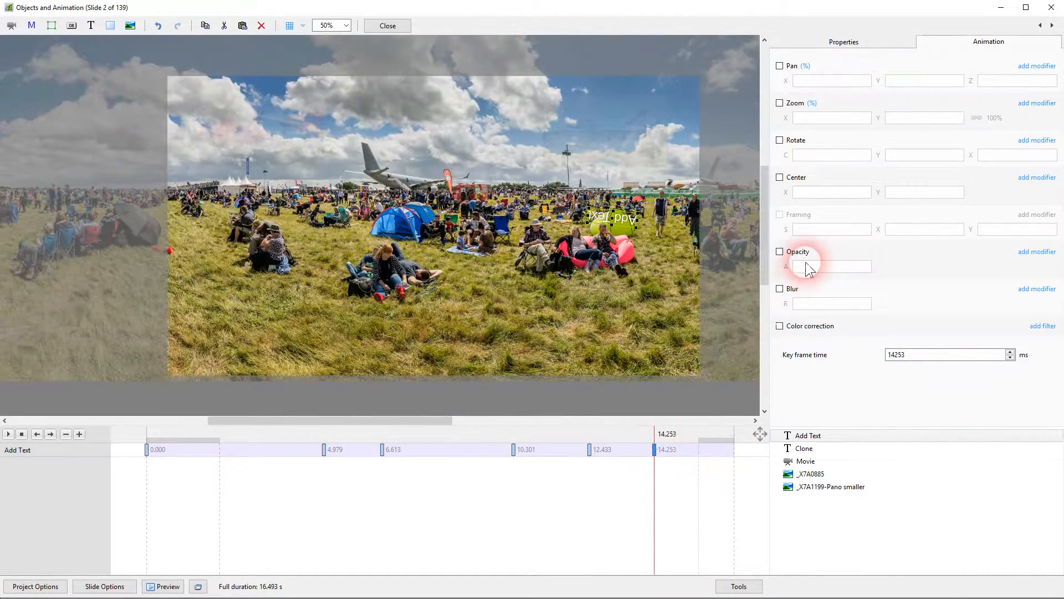
click(780, 251)
double_click(809, 267)
text(0)
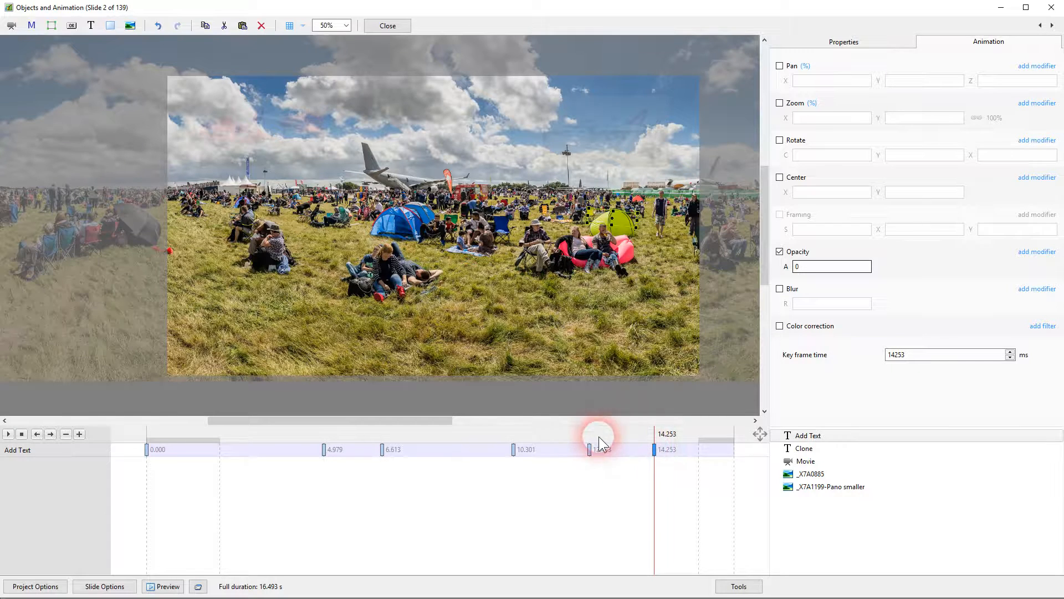
Play the slide from near the timeline start to check the Add Text animation, and stop playback
click(589, 450)
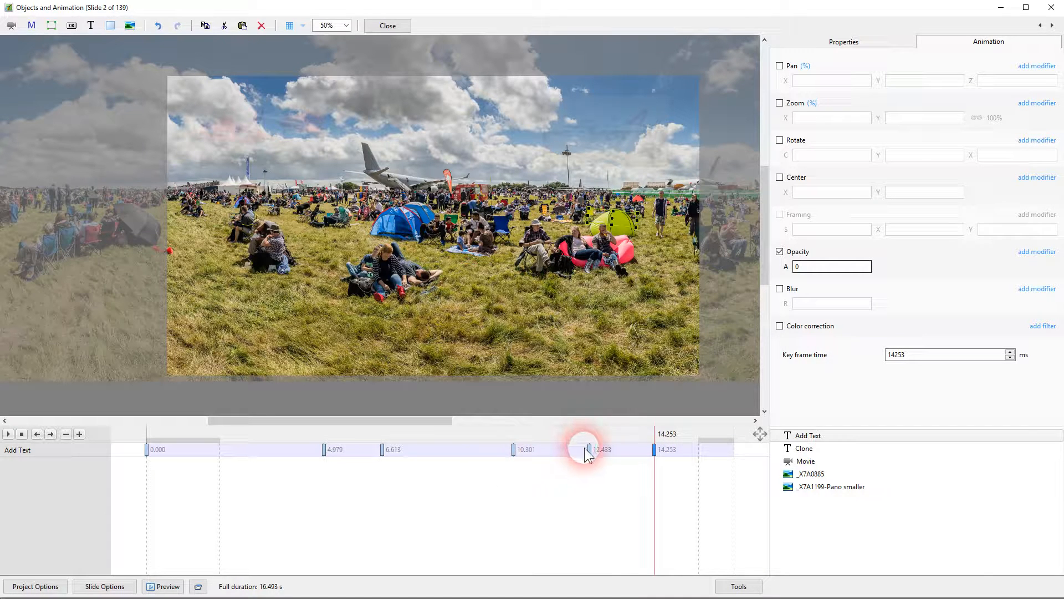
click(151, 431)
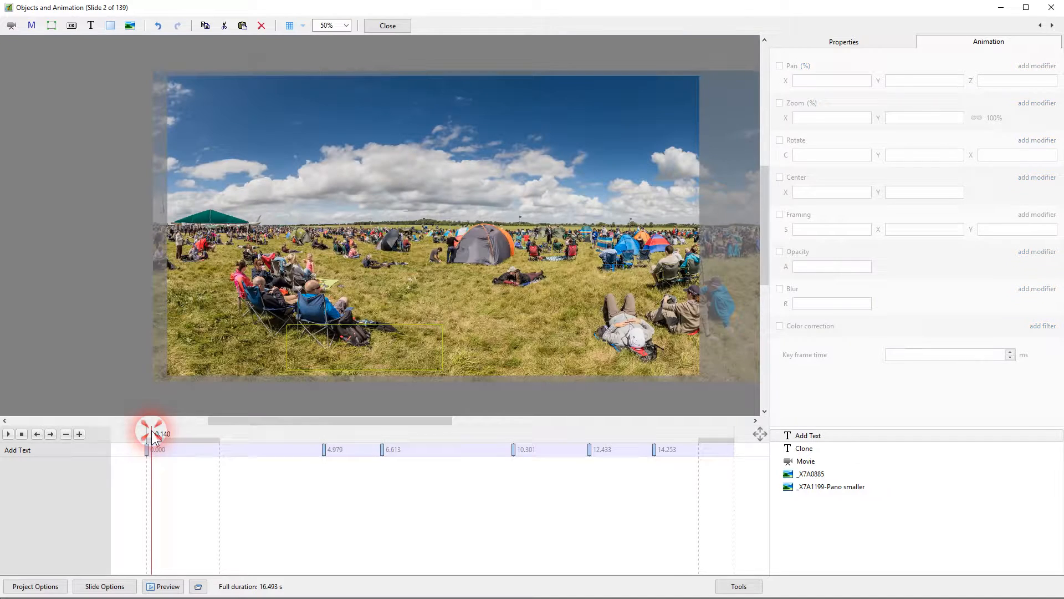
click(9, 435)
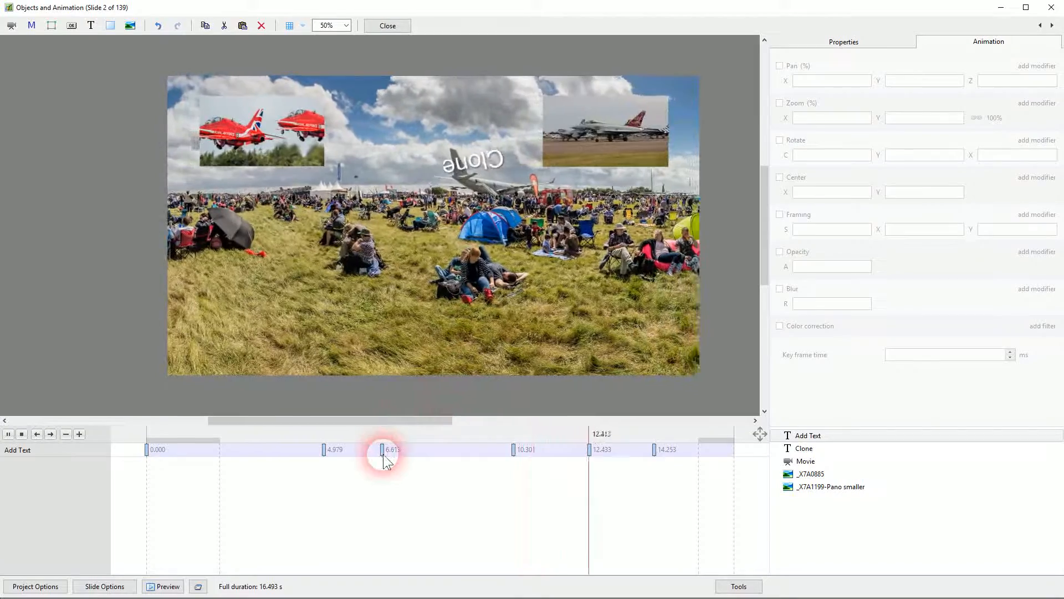
click(21, 434)
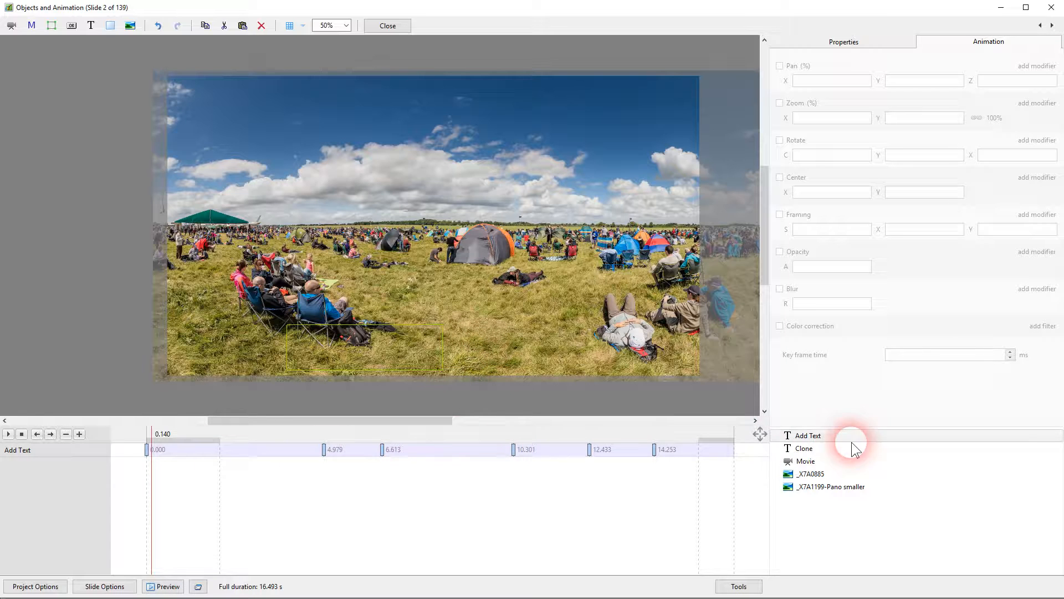
At the Clone text's 10.254 s key frame, add a Smooth animation speed modifier to its pan
click(804, 448)
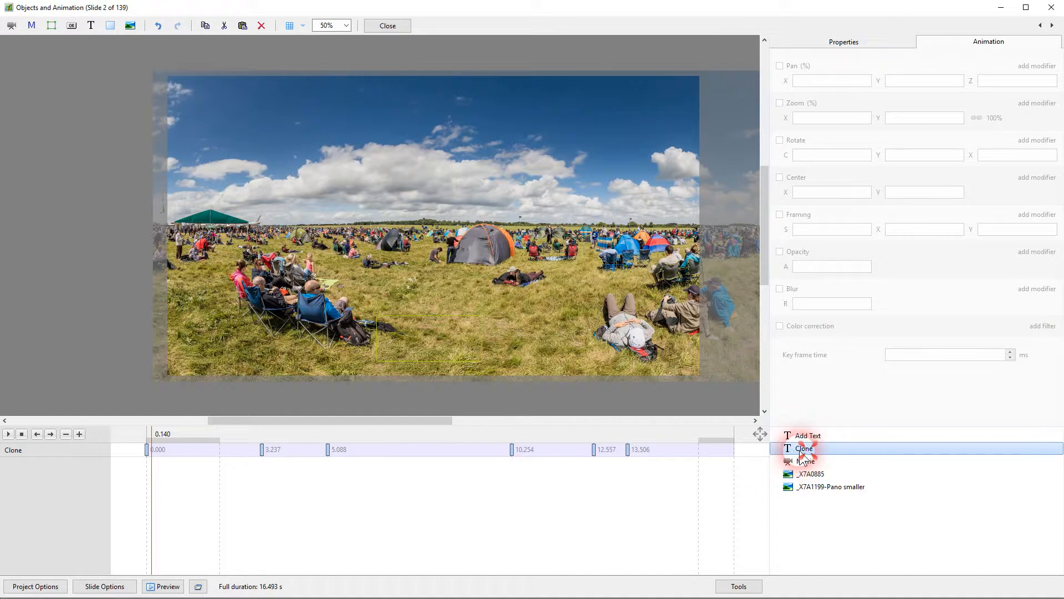
click(511, 450)
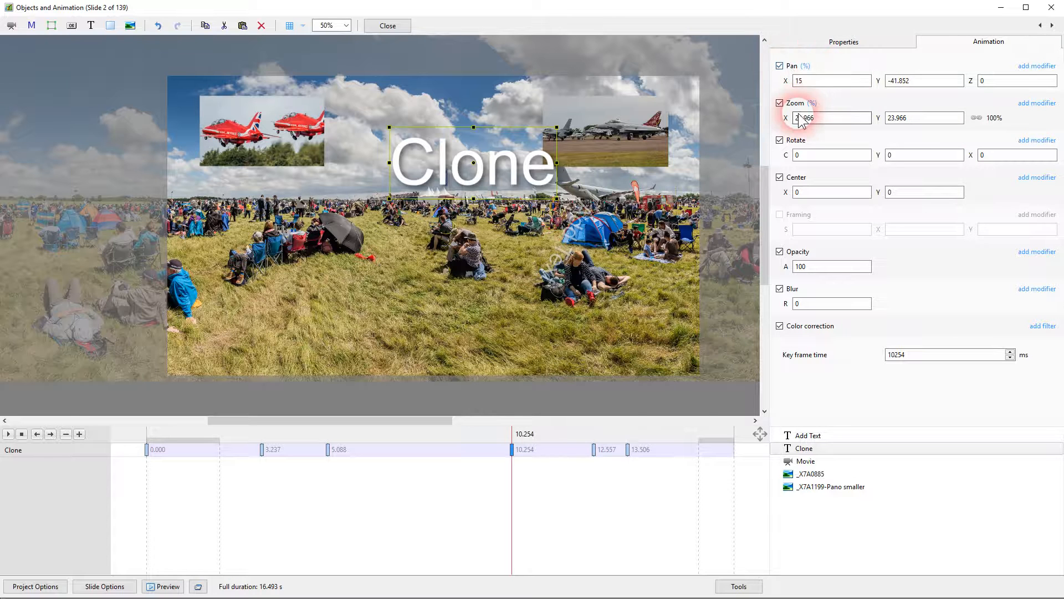
click(1039, 66)
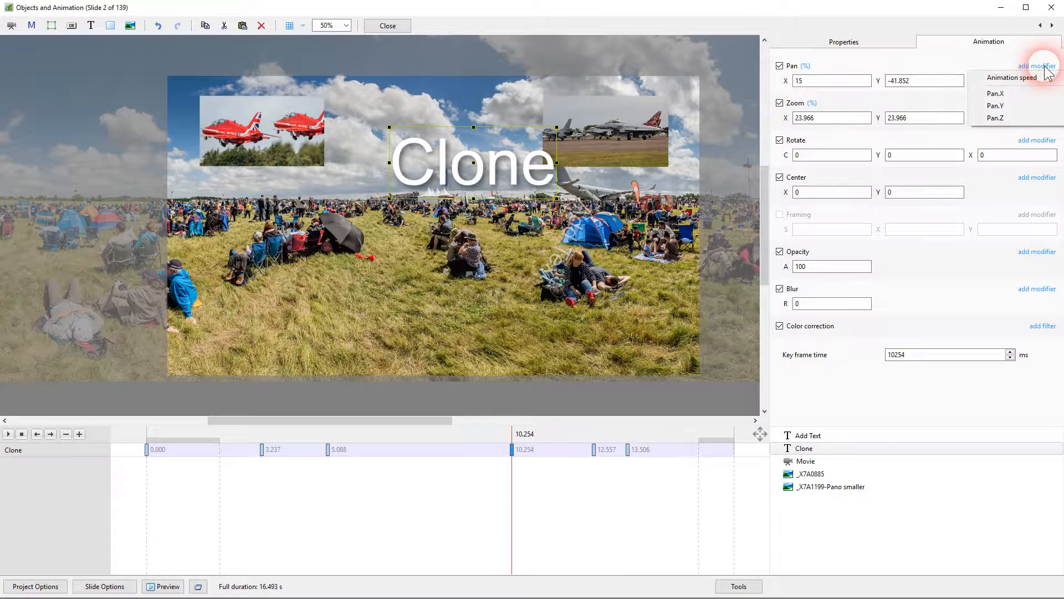
mouse_move(1010, 78)
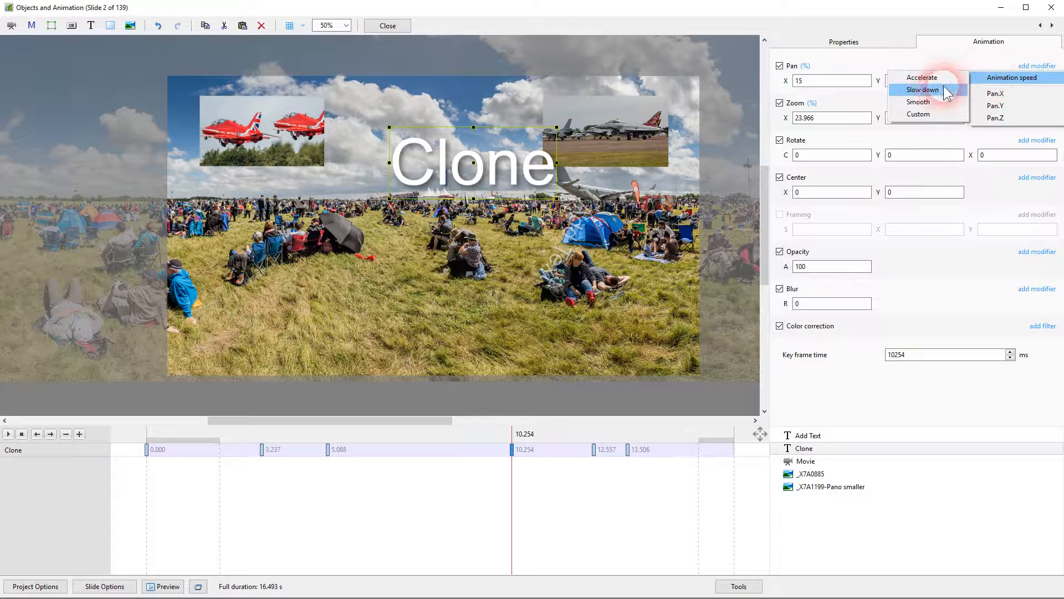
click(924, 104)
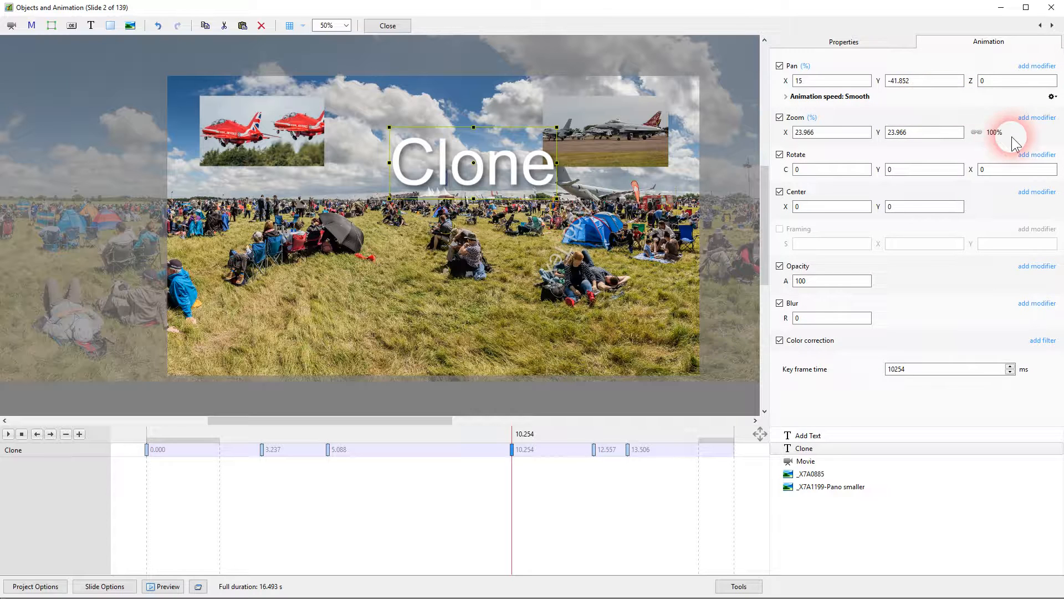
Add an Accelerate animation speed modifier to the zoom of the Clone text's 10.254 s key frame
click(1035, 118)
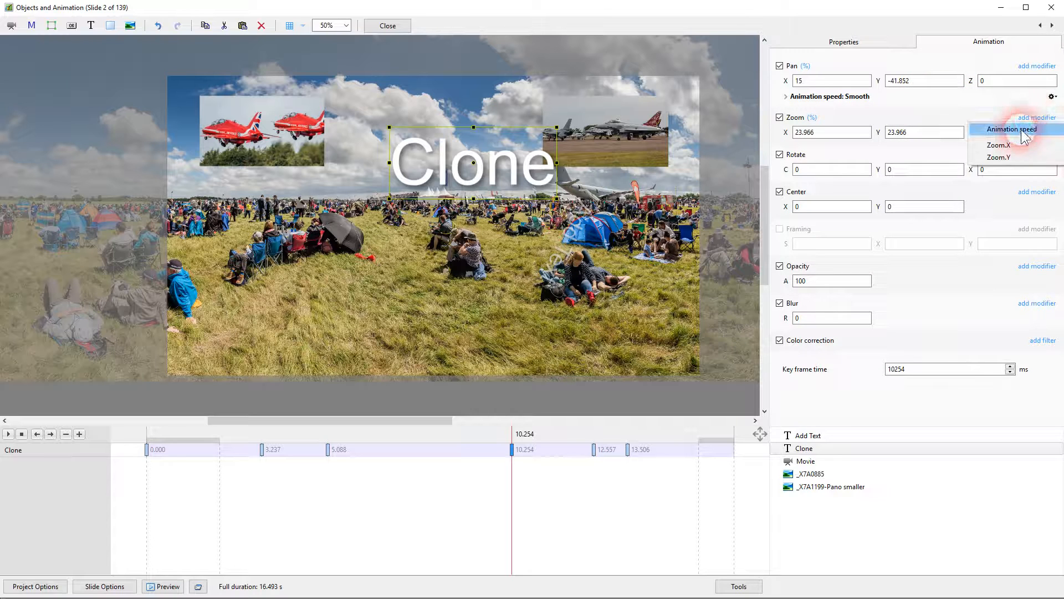
mouse_move(1015, 129)
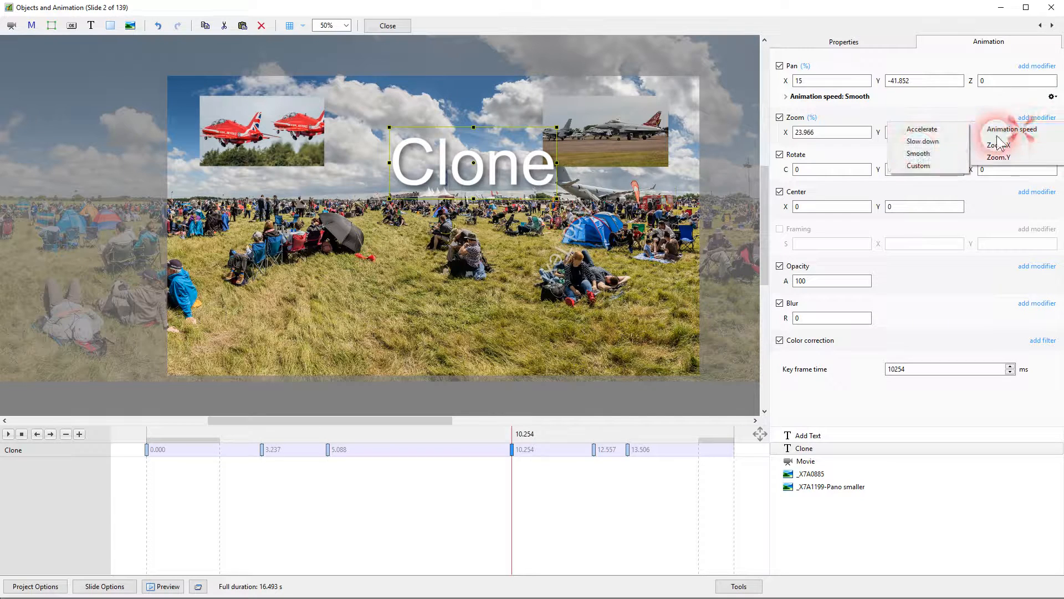
click(930, 132)
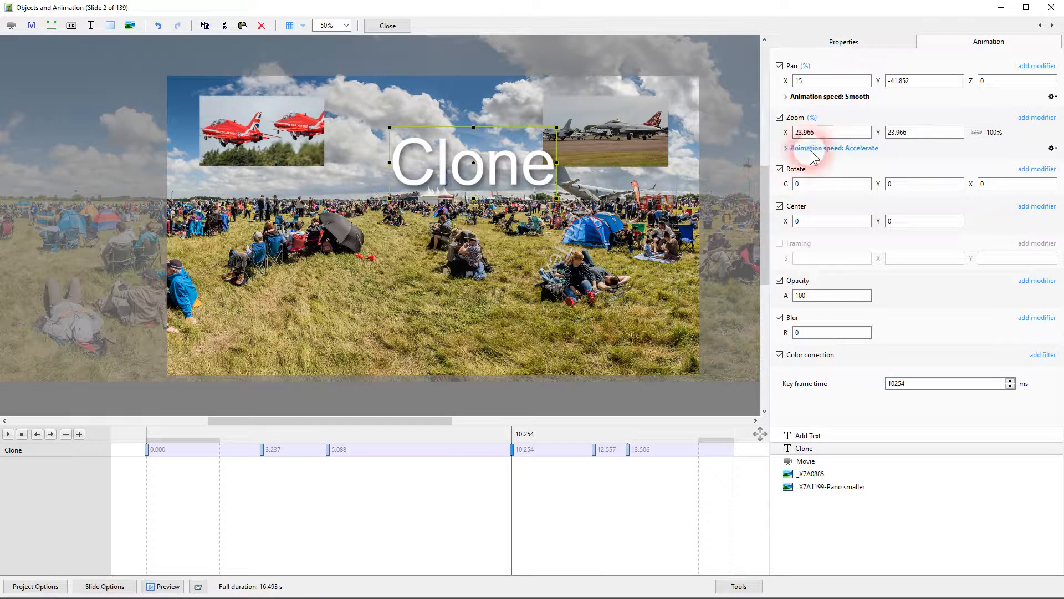
click(495, 190)
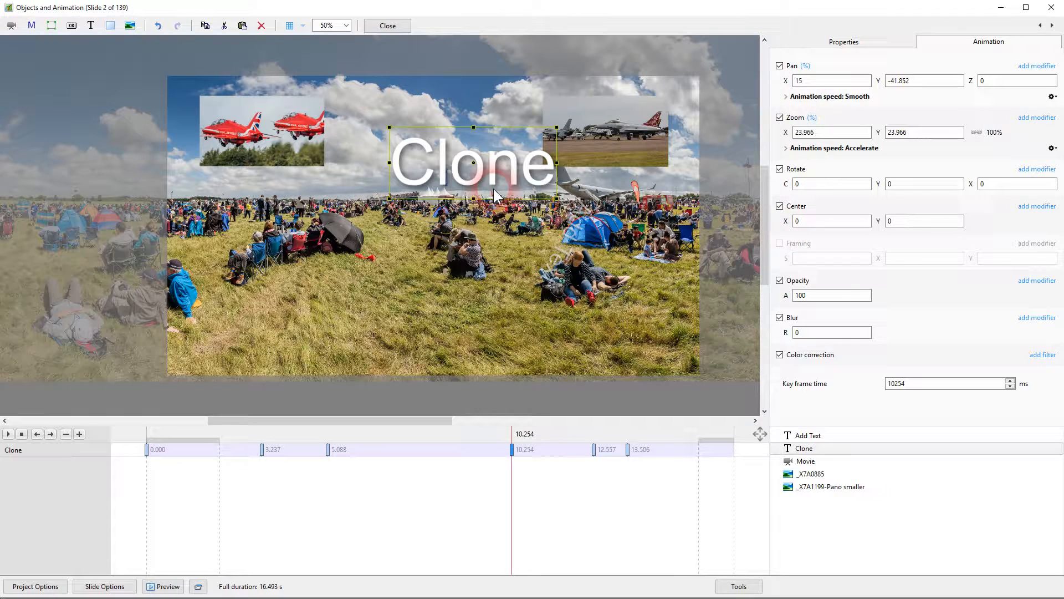
click(512, 166)
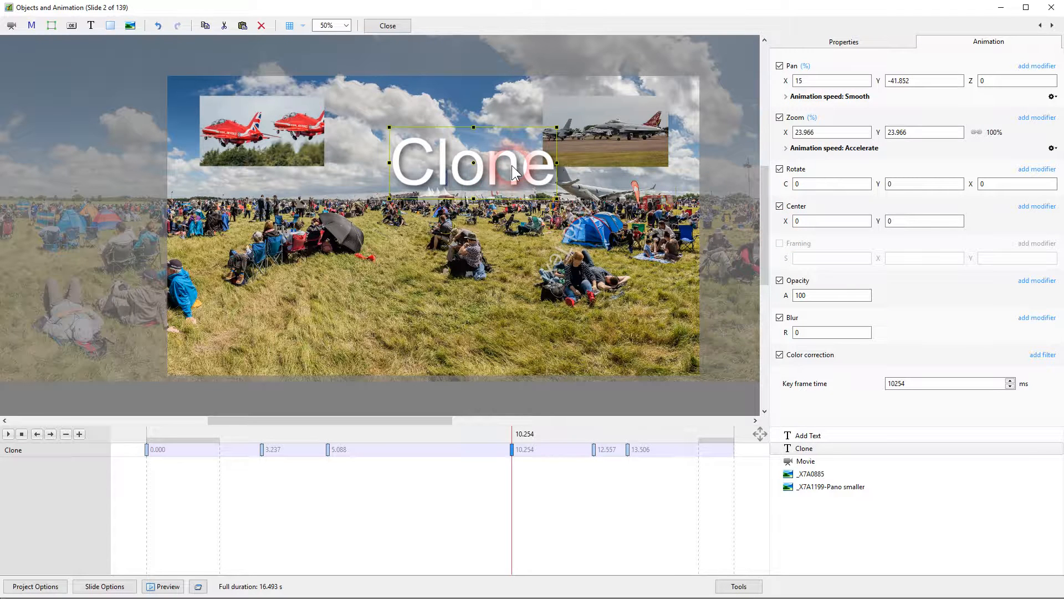
Play the slide from about 6.458 s to check the Clone text's modified motion, and stop playback
click(377, 433)
click(8, 434)
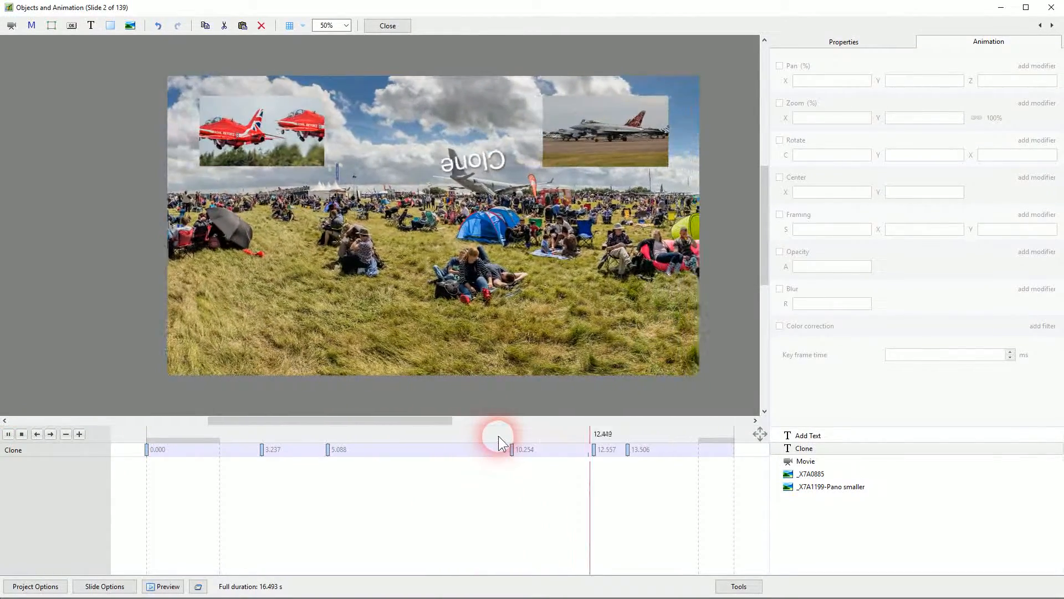
click(22, 434)
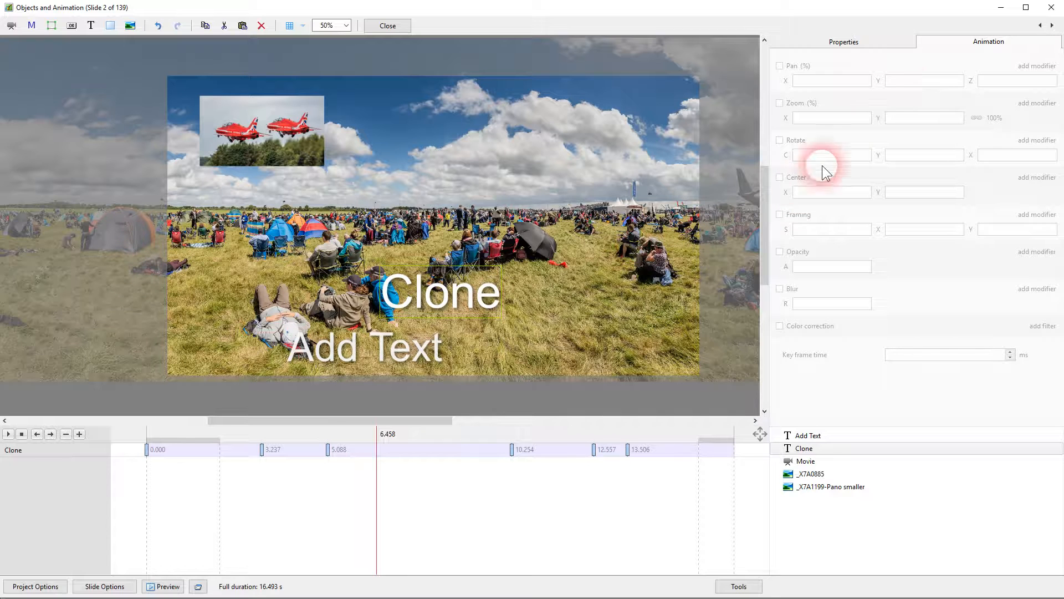
Display the Movie object's key frame at 8.325 s to examine its animation parameters
click(943, 47)
click(953, 41)
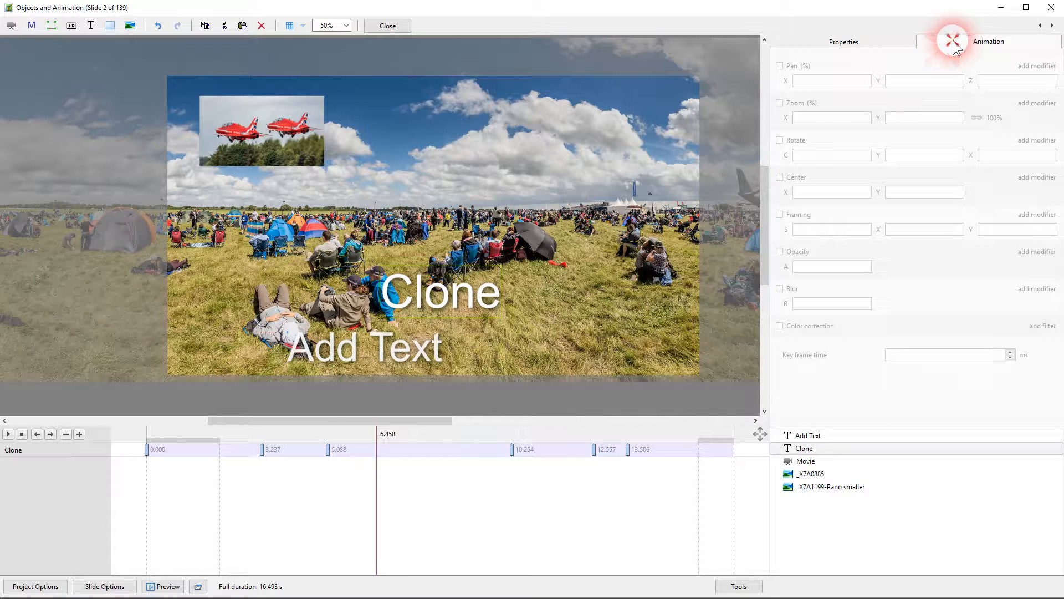
click(803, 461)
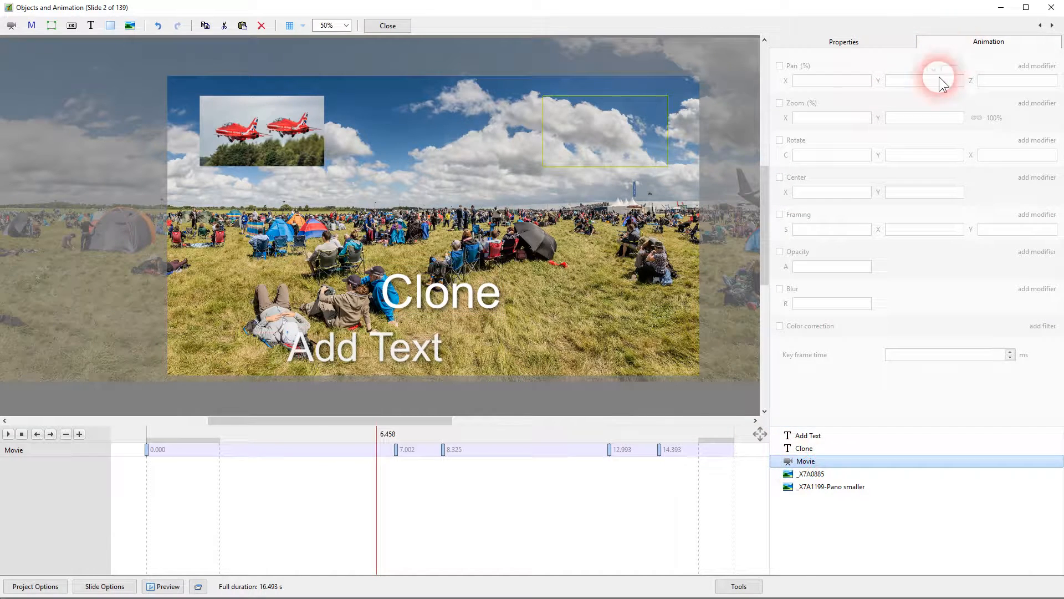
click(441, 449)
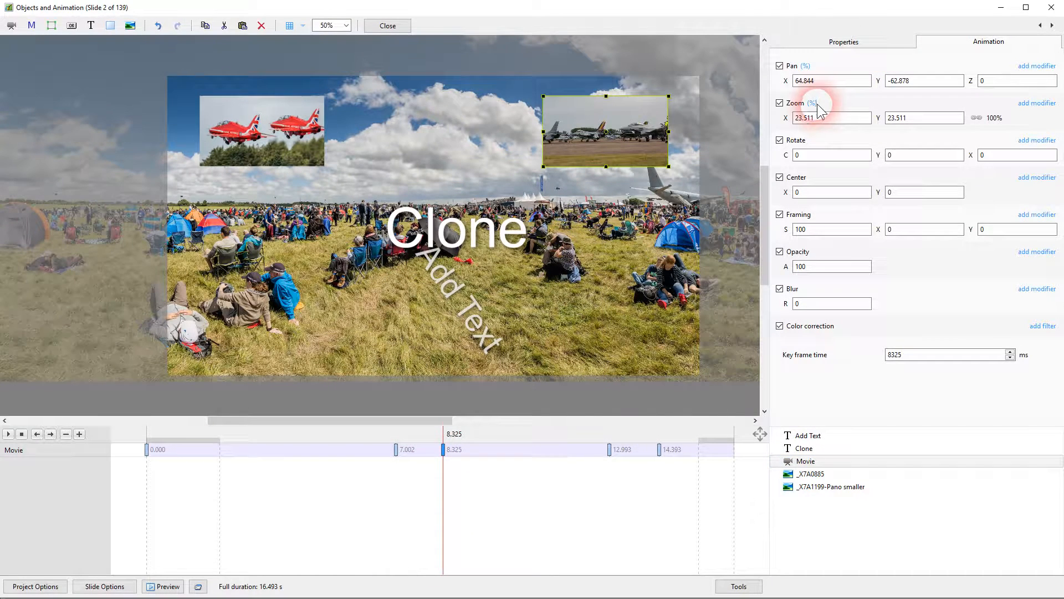